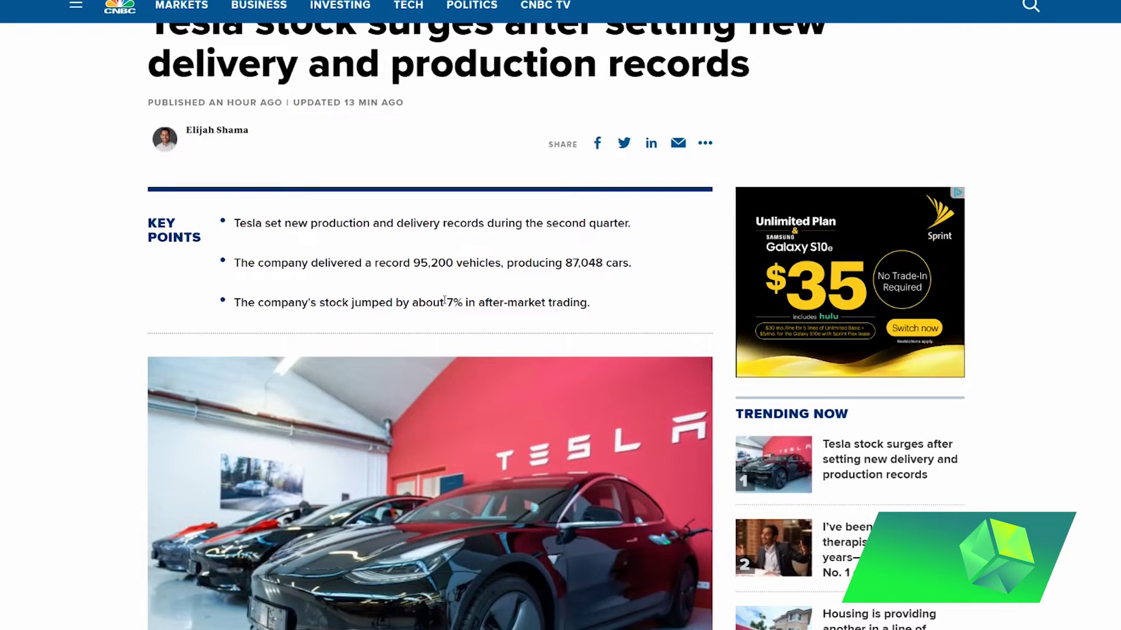
scroll(449, 301, down, 1)
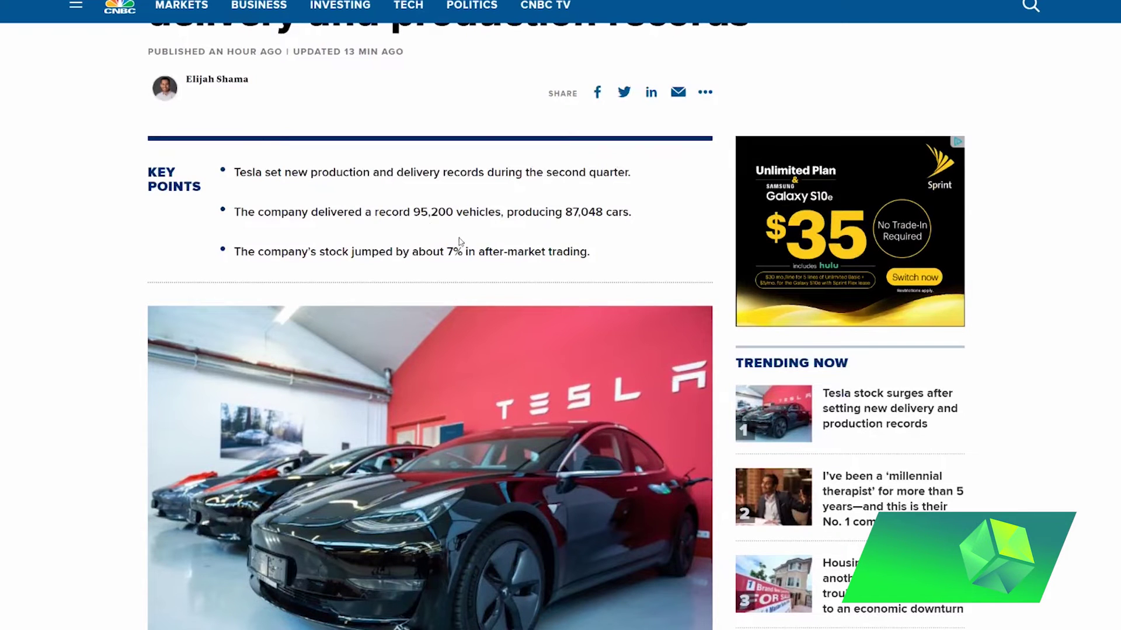
scroll(265, 143, up, 3)
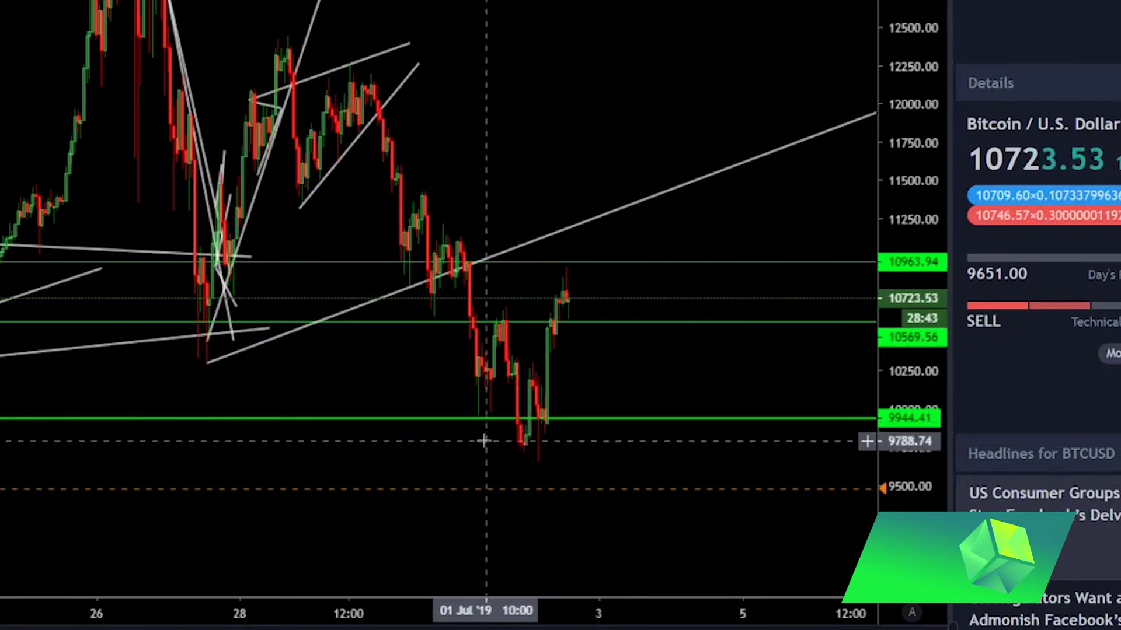
- Examine the recent Bitcoin / U.S. Dollar price swings around the drawn trend lines and horizontal price levels on the chart
scroll(479, 440, up, 2)
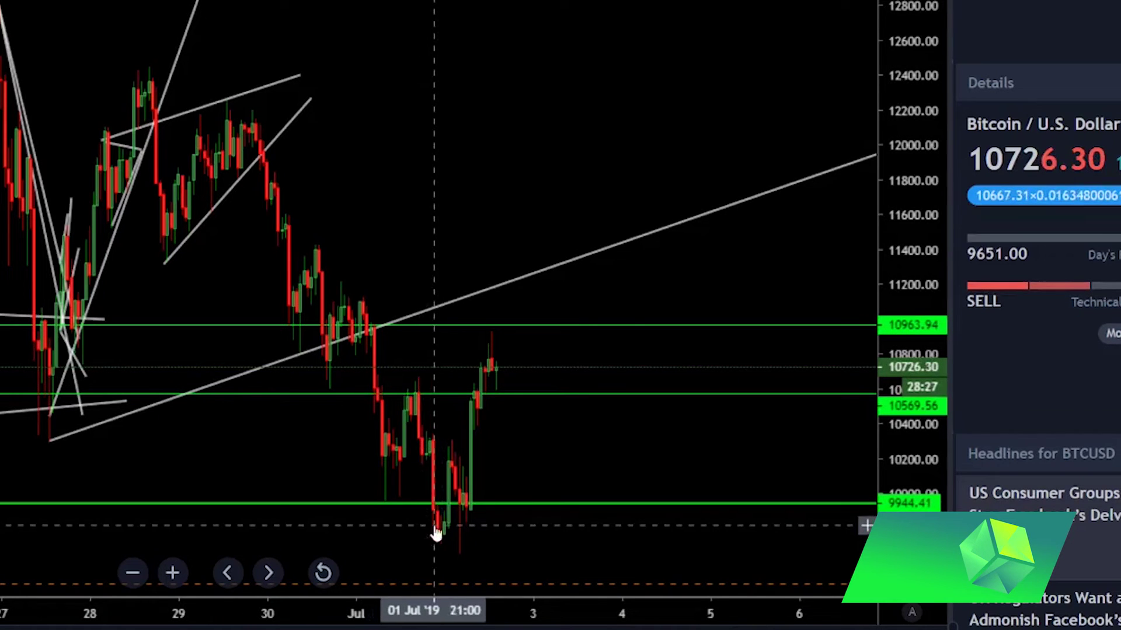
scroll(440, 534, down, 5)
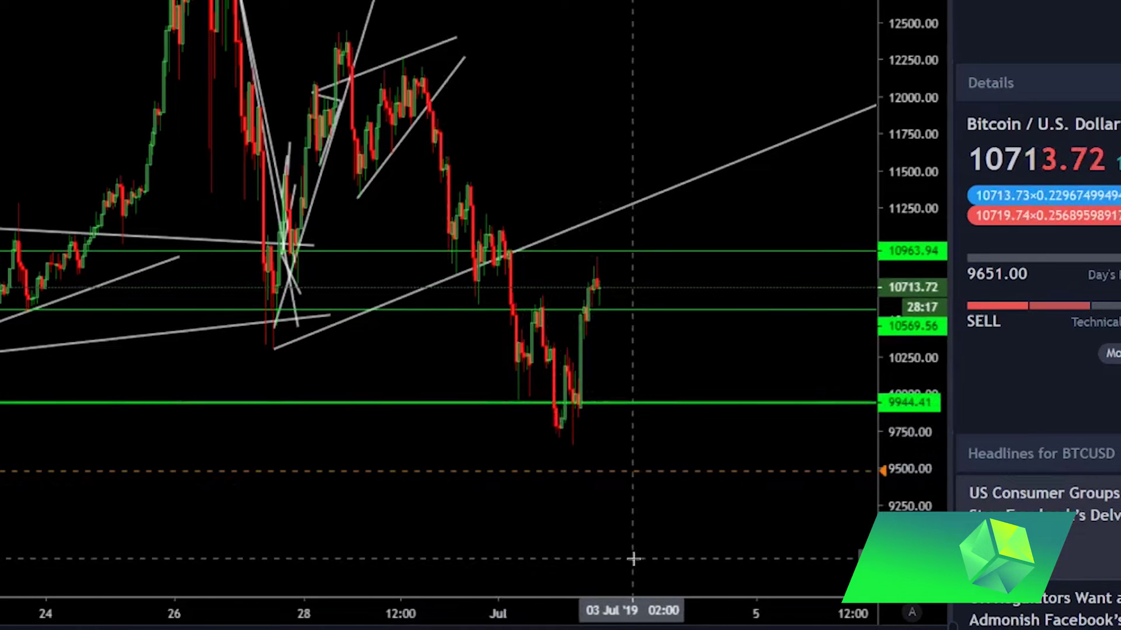
scroll(635, 559, up, 2)
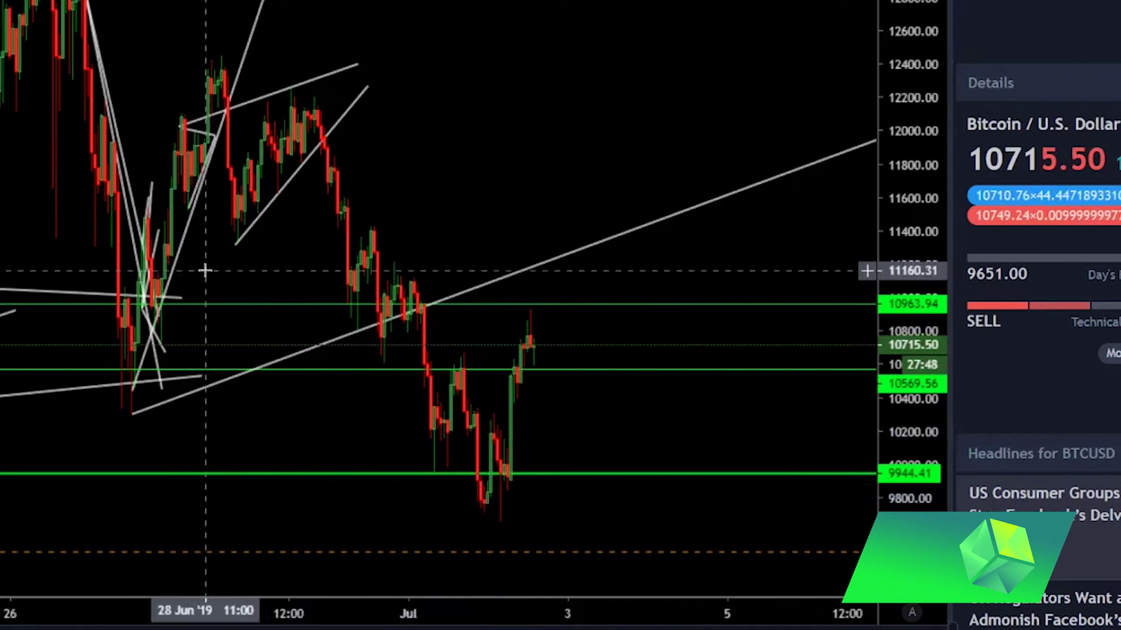
scroll(203, 269, down, 1)
scroll(201, 266, up, 1)
scroll(227, 257, down, 1)
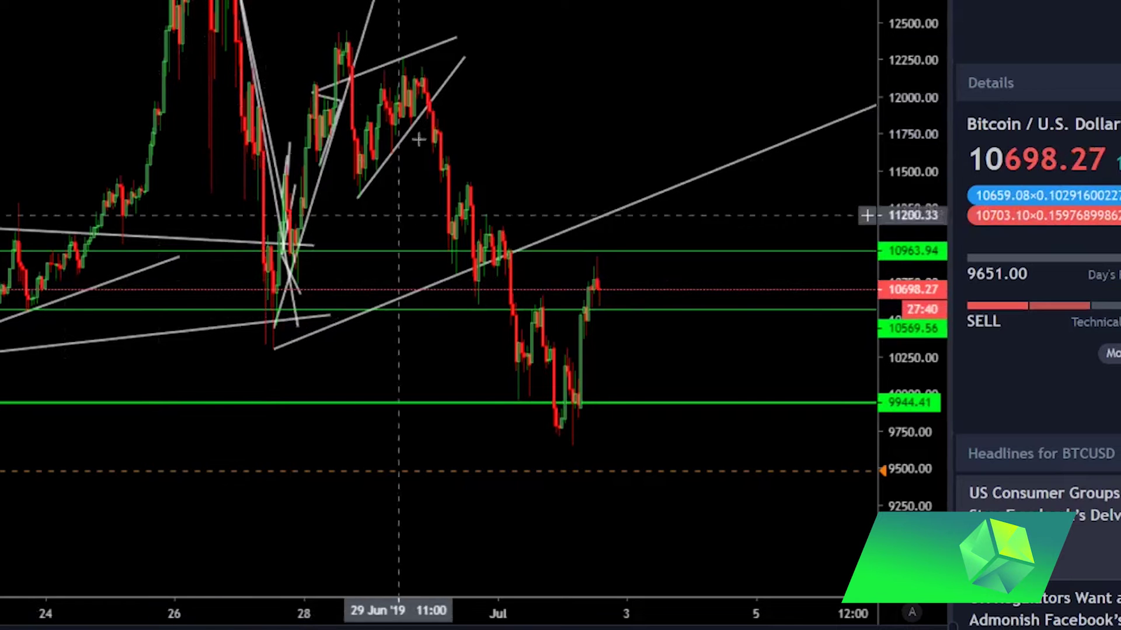
scroll(581, 270, up, 3)
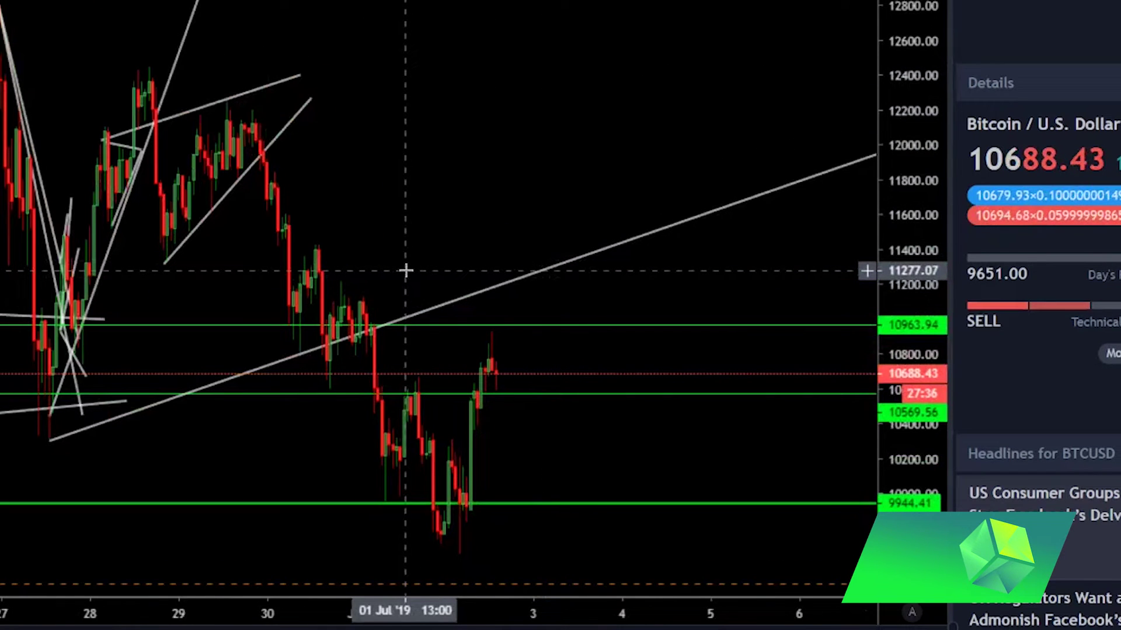
scroll(406, 270, down, 3)
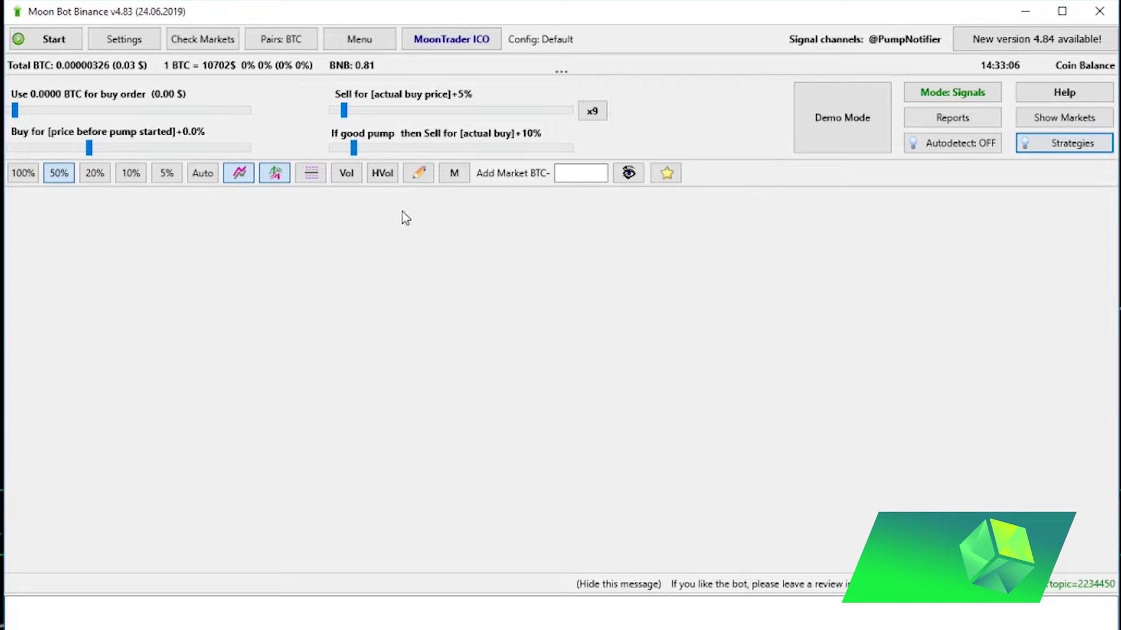
click(349, 41)
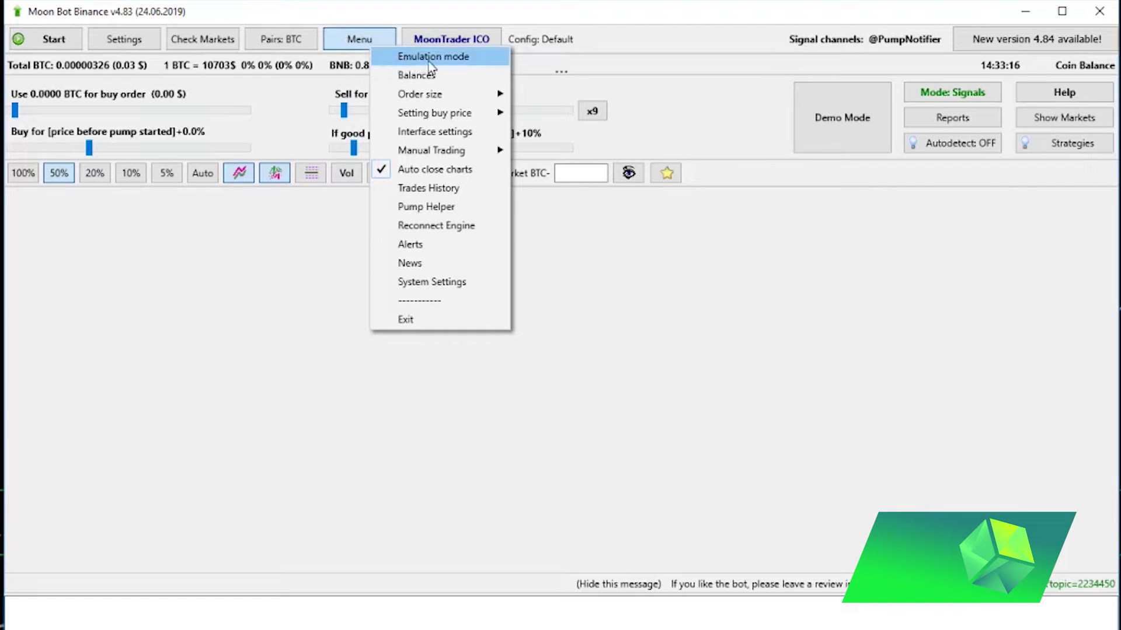
click(349, 44)
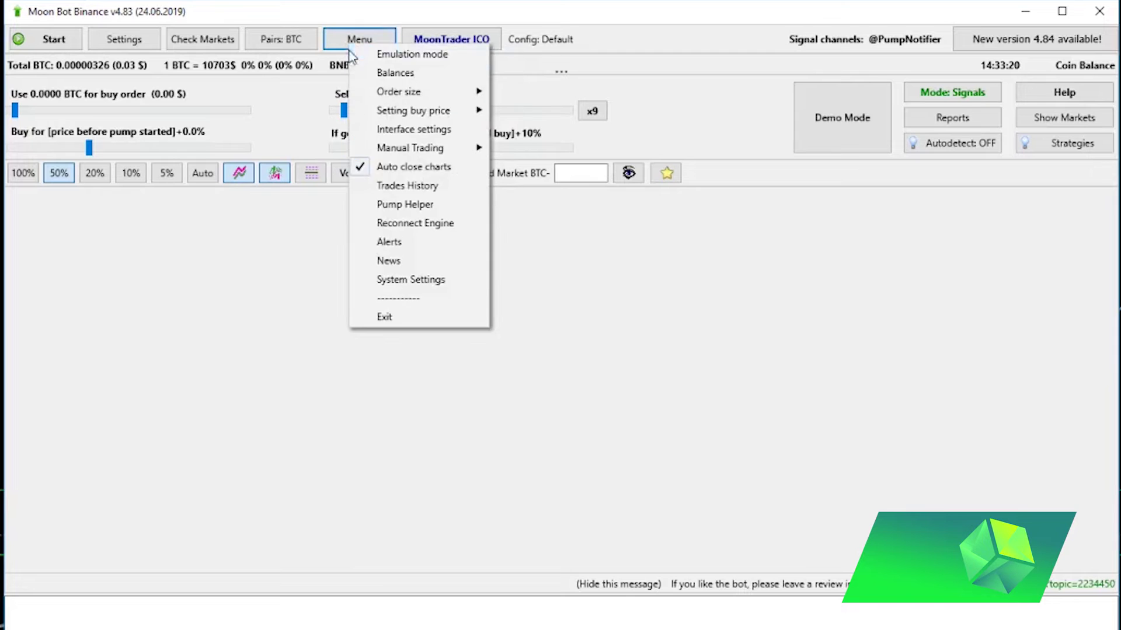
click(286, 105)
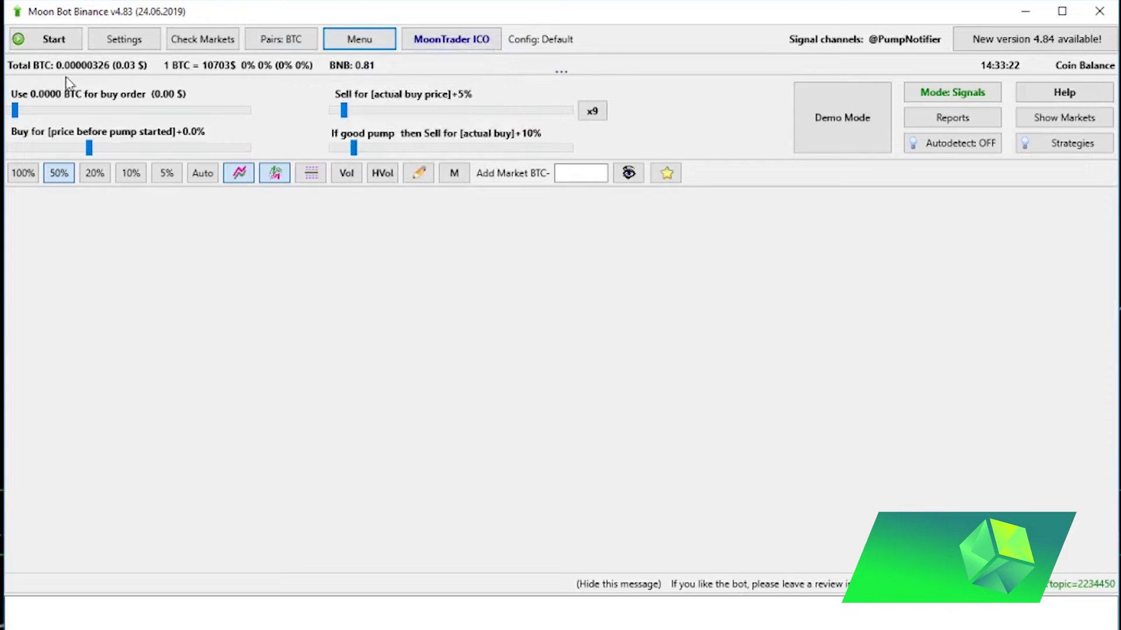
- Open the trading strategies window in Moon Bot and add a new strategy
click(1045, 151)
drag(722, 100, 632, 103)
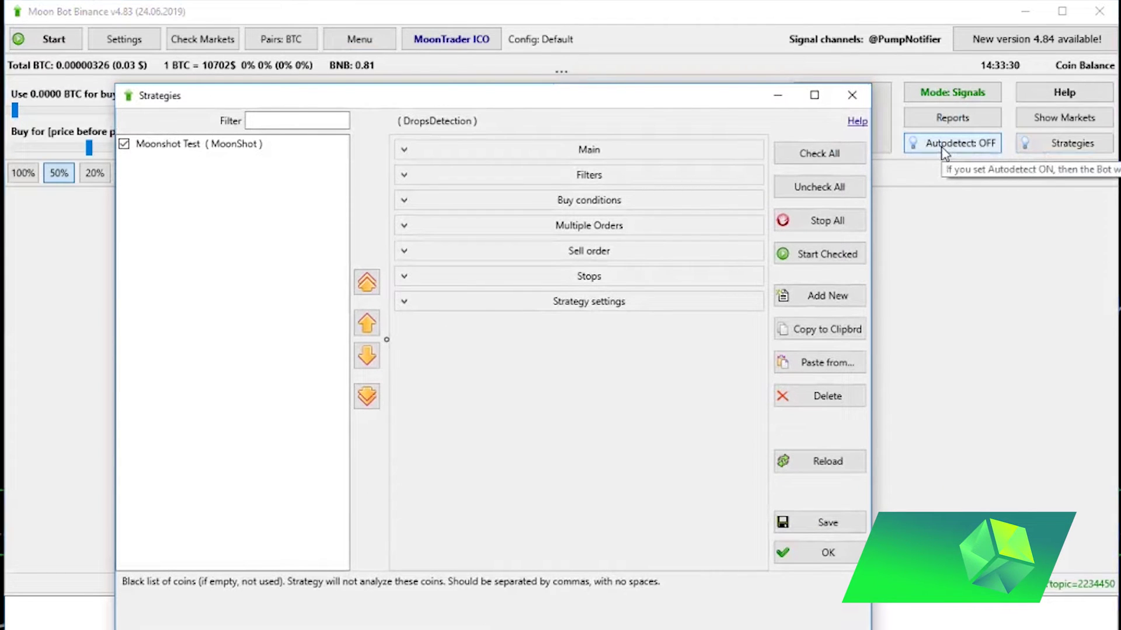
drag(424, 100, 498, 98)
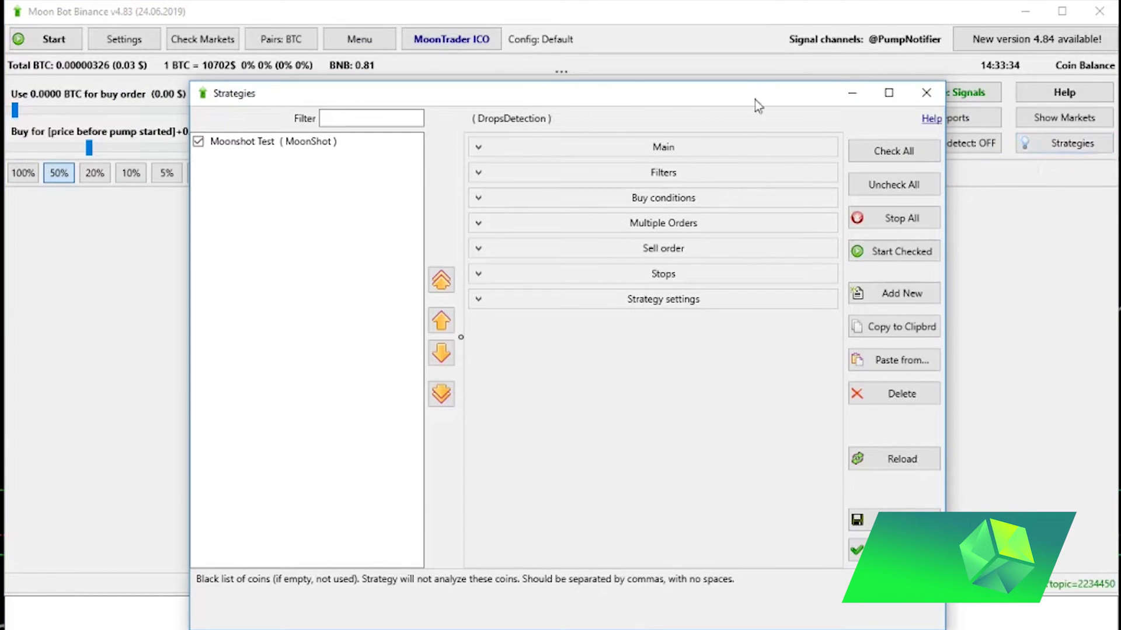
click(879, 298)
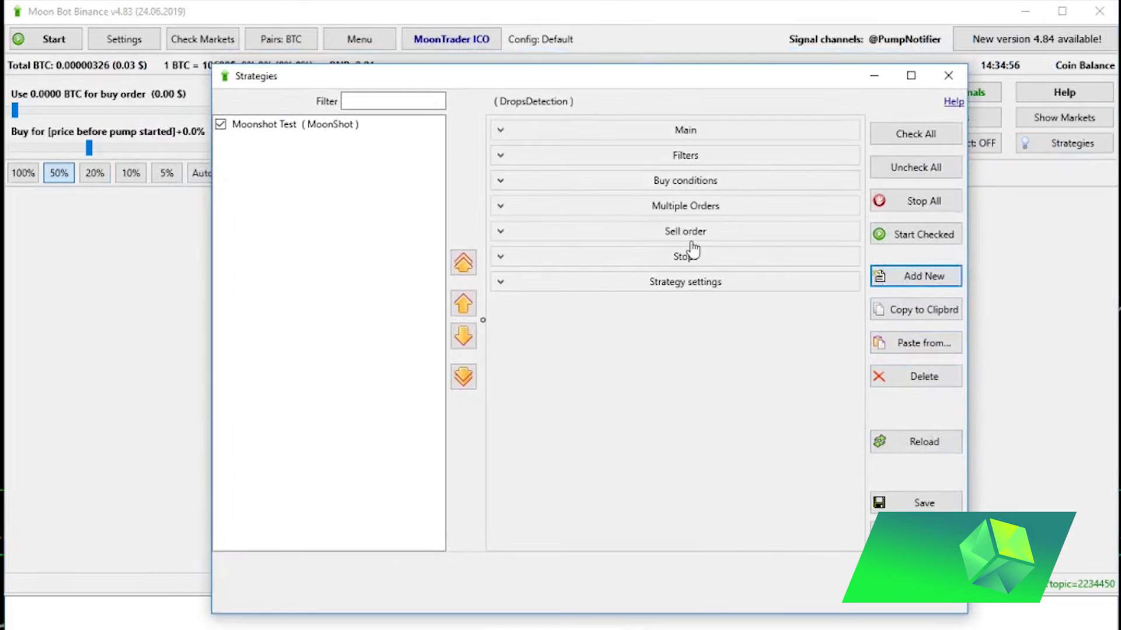
- Name the new strategy "Moonshot Test" in its main settings
click(580, 130)
click(659, 150)
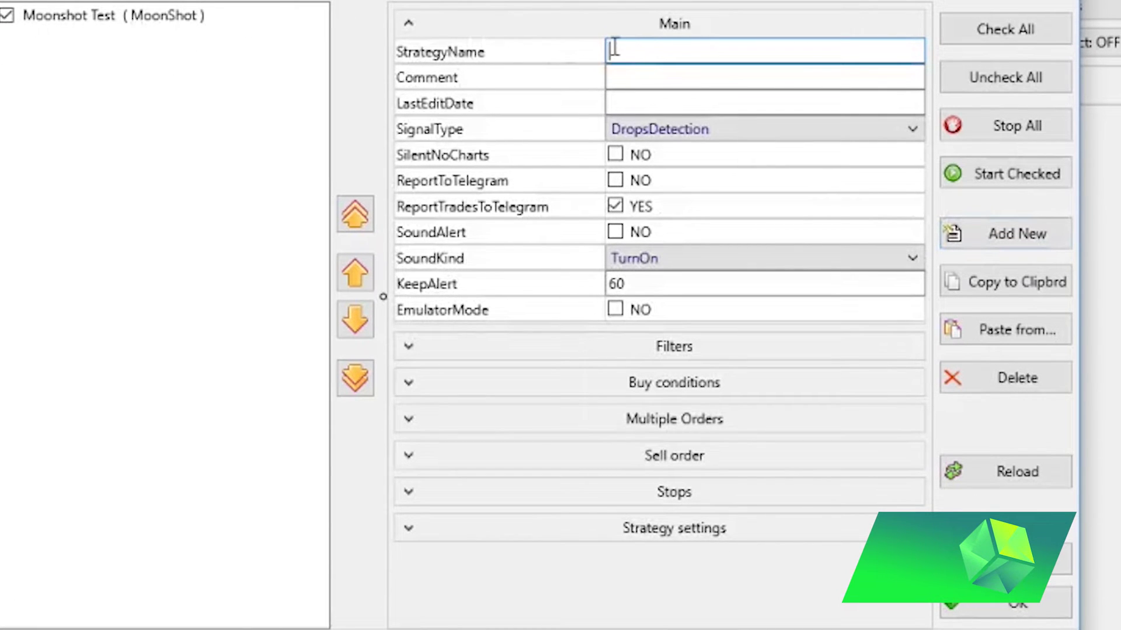
text(Moonshot Test)
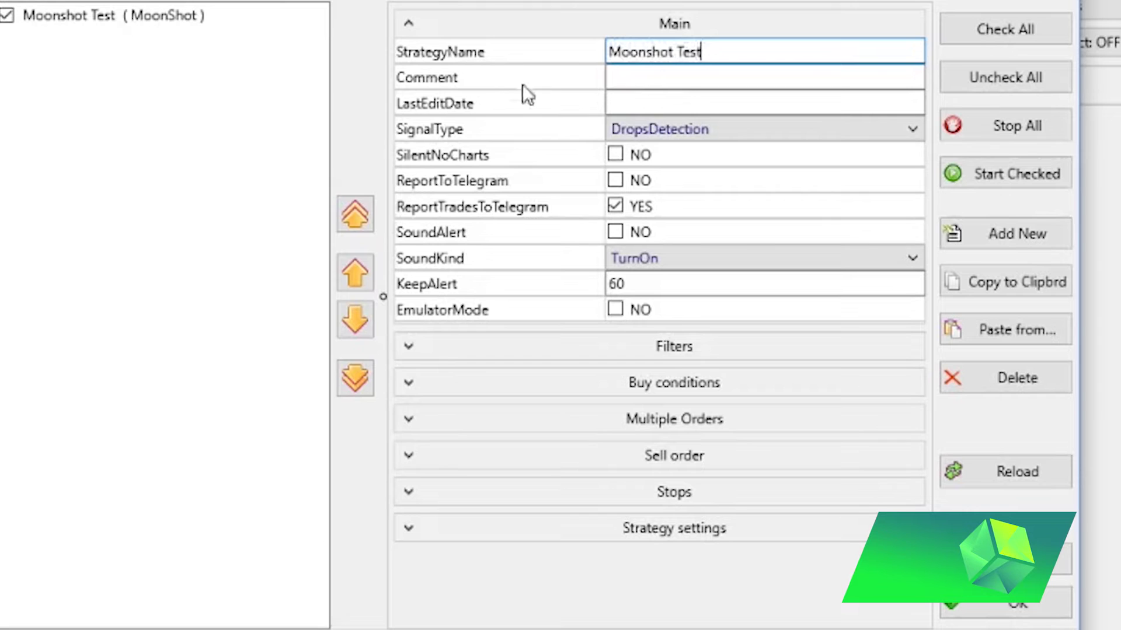
- Set the strategy's signal type to MoonShot and collapse the main settings
click(695, 130)
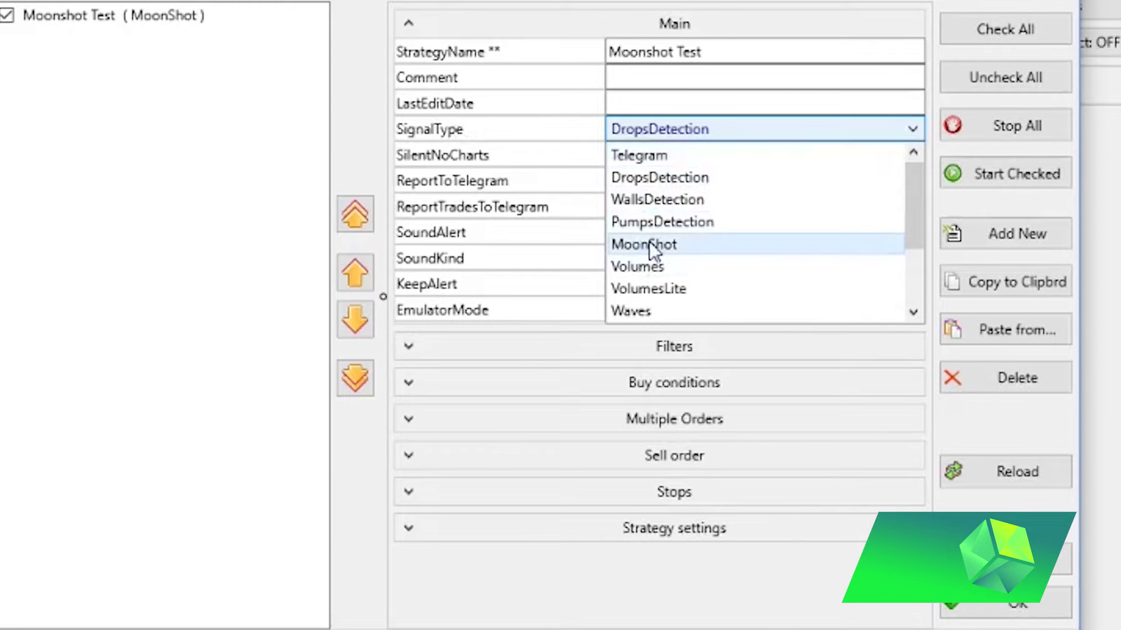
drag(920, 253, 910, 295)
scroll(908, 293, up, 1)
scroll(916, 242, up, 3)
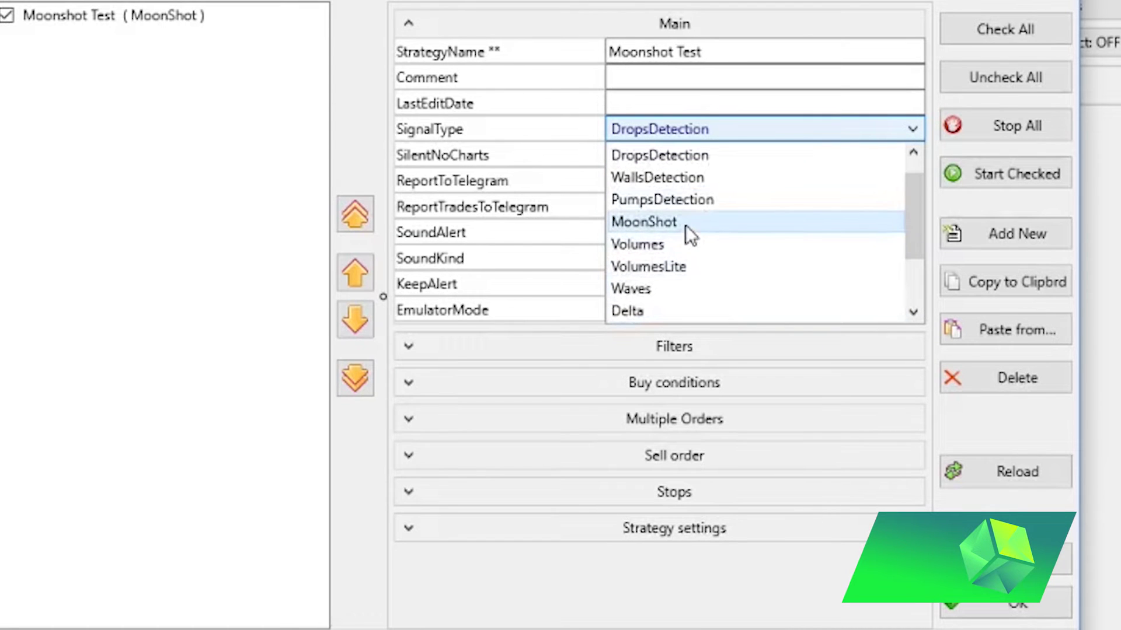
click(686, 224)
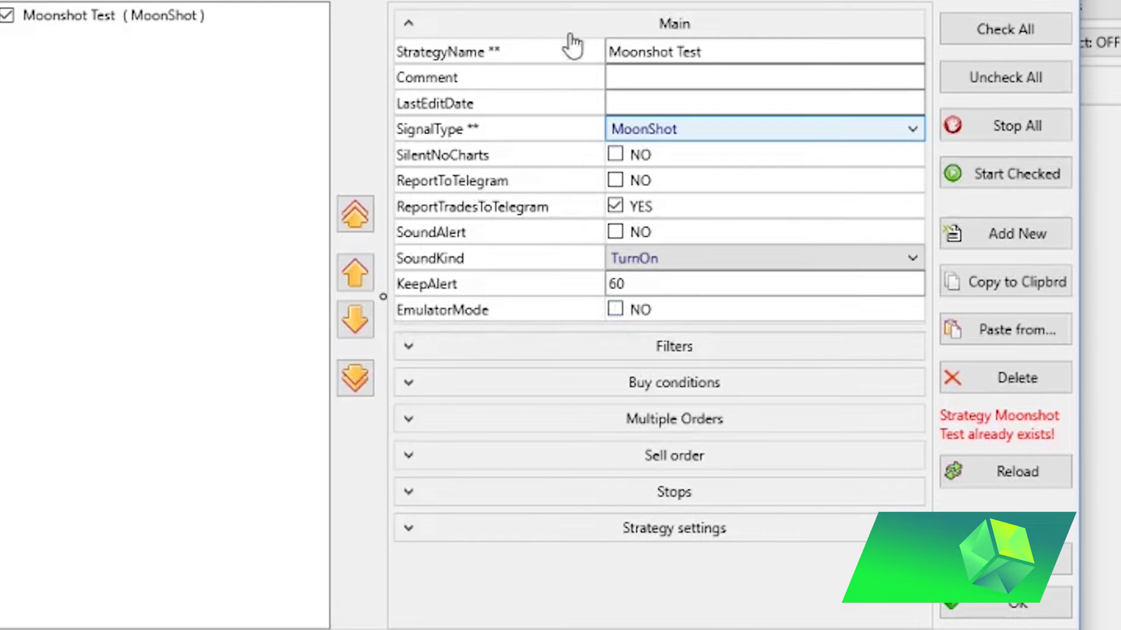
click(532, 28)
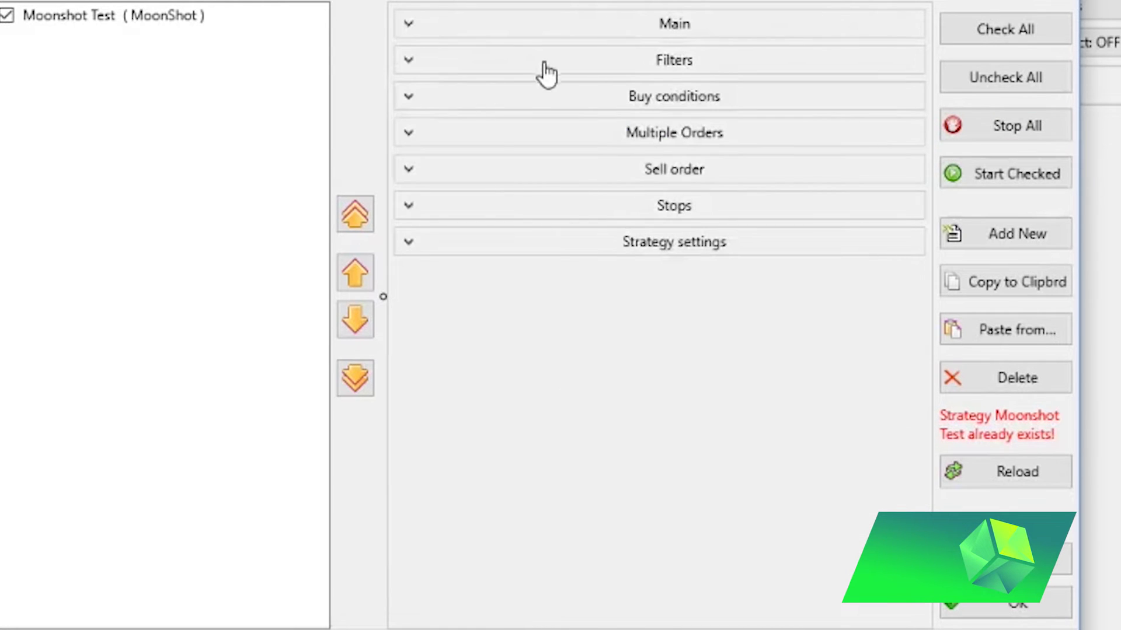
- Expand the strategy's filter settings and look through the coin list, volume and delta filters
click(538, 63)
drag(916, 125, 919, 163)
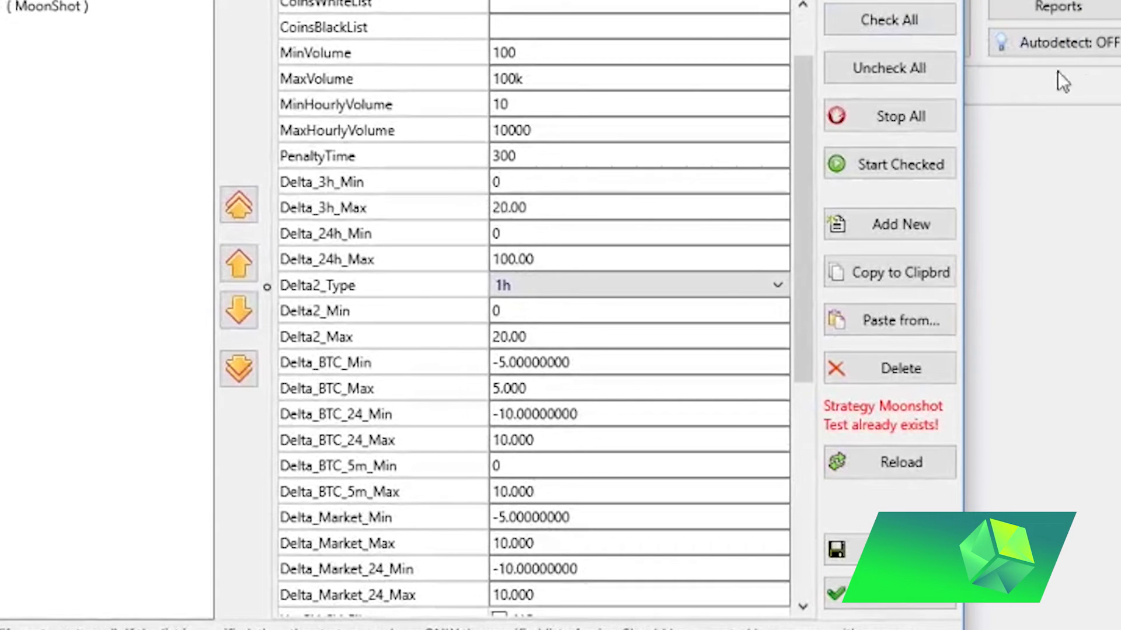
drag(803, 101, 803, 60)
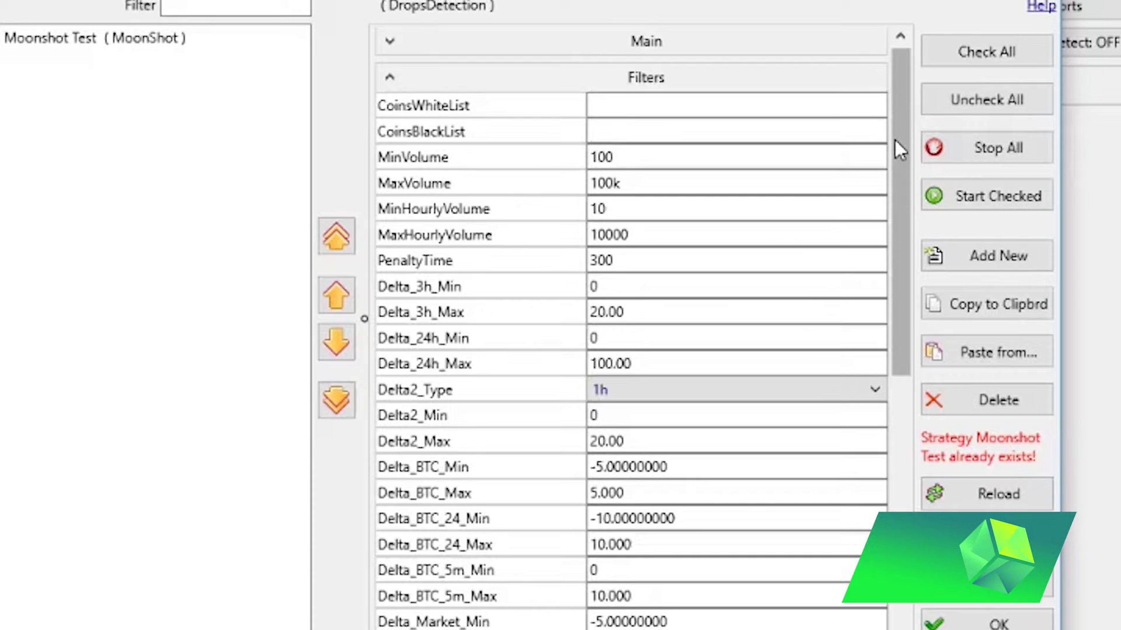
drag(894, 139, 898, 141)
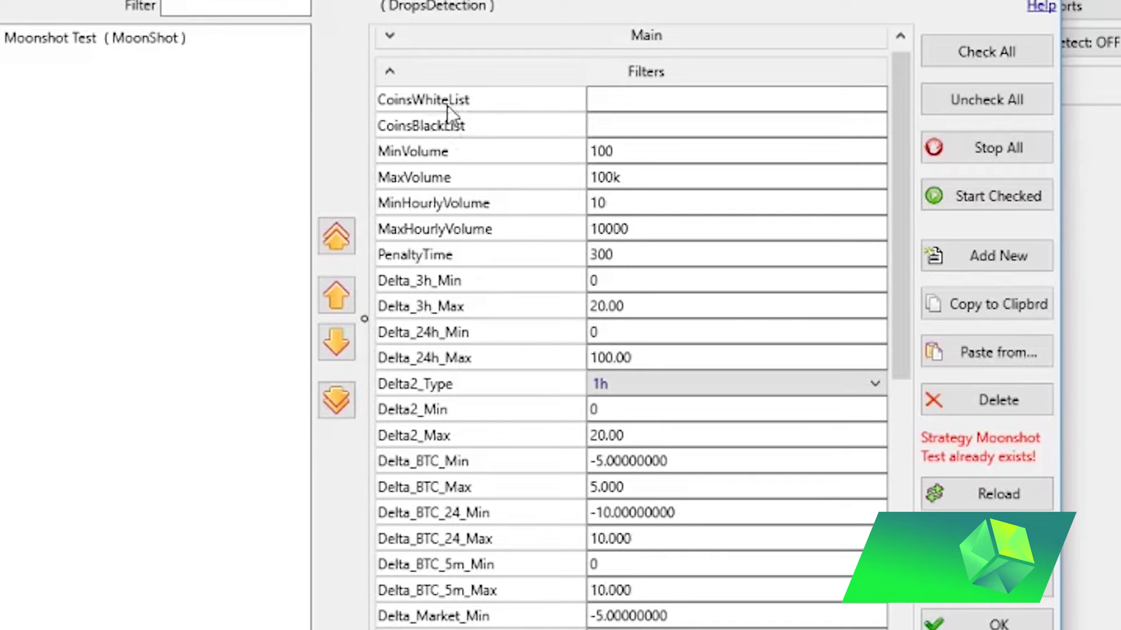
- Try BCH as an entry in the strategy's coins blacklist and clear it again
click(617, 98)
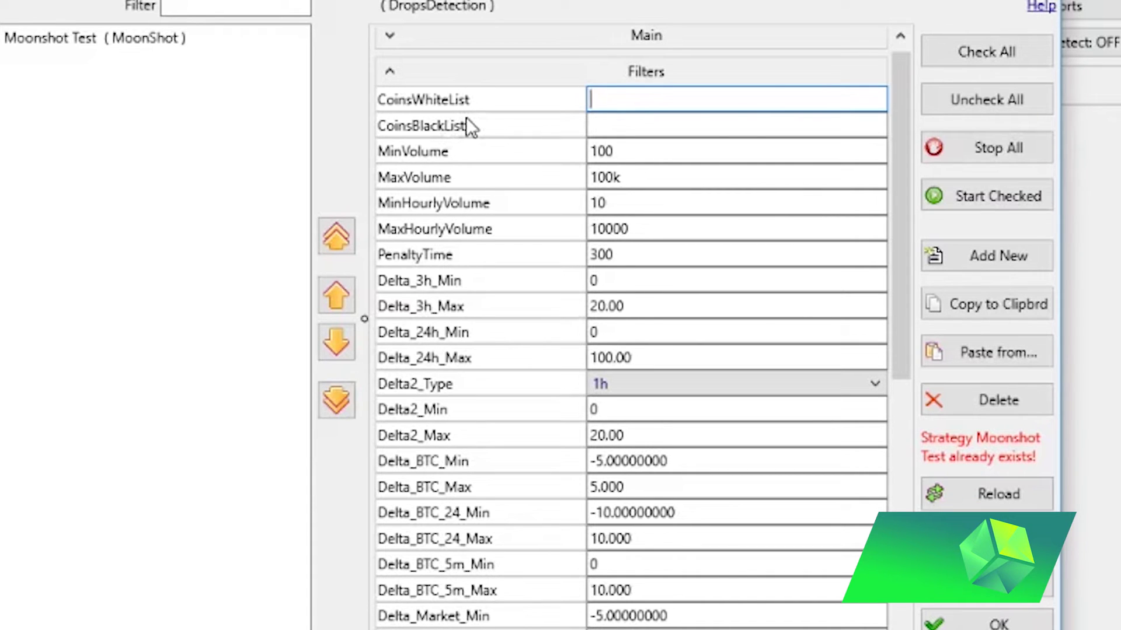
click(594, 125)
text(BCH)
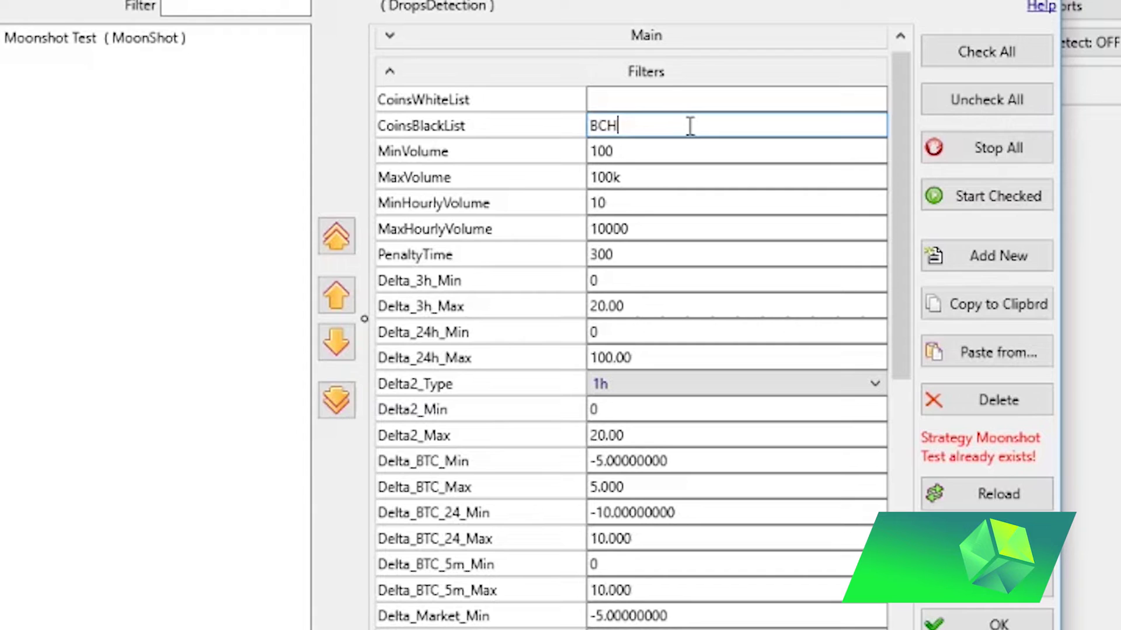
key(BackSpace)
key(BackSpace)
key(BackSpace)
click(681, 53)
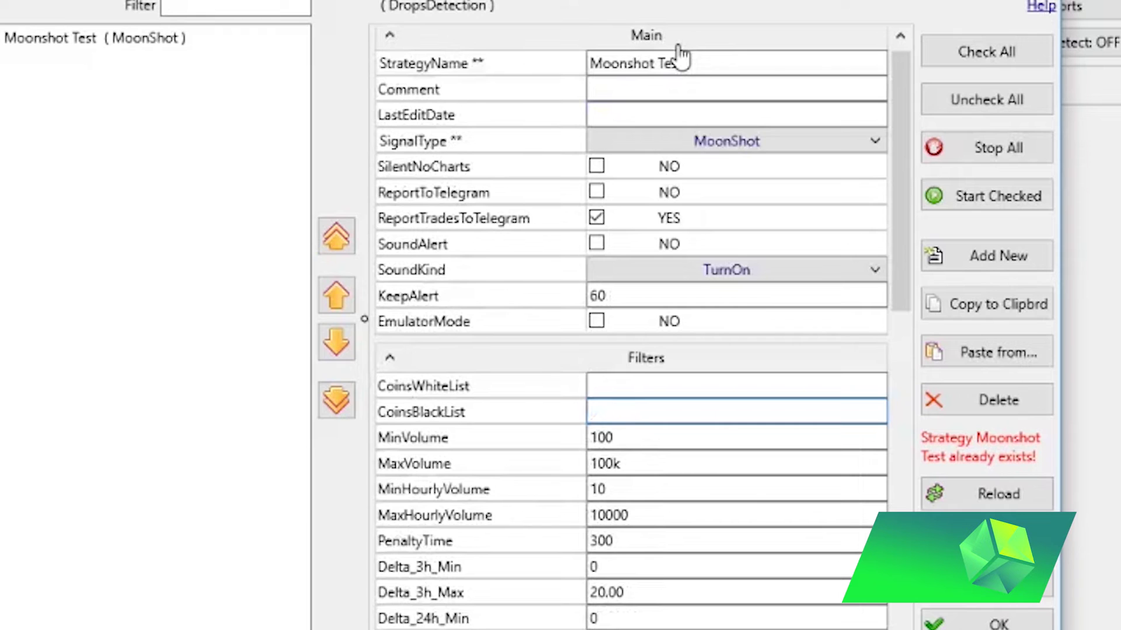
click(680, 55)
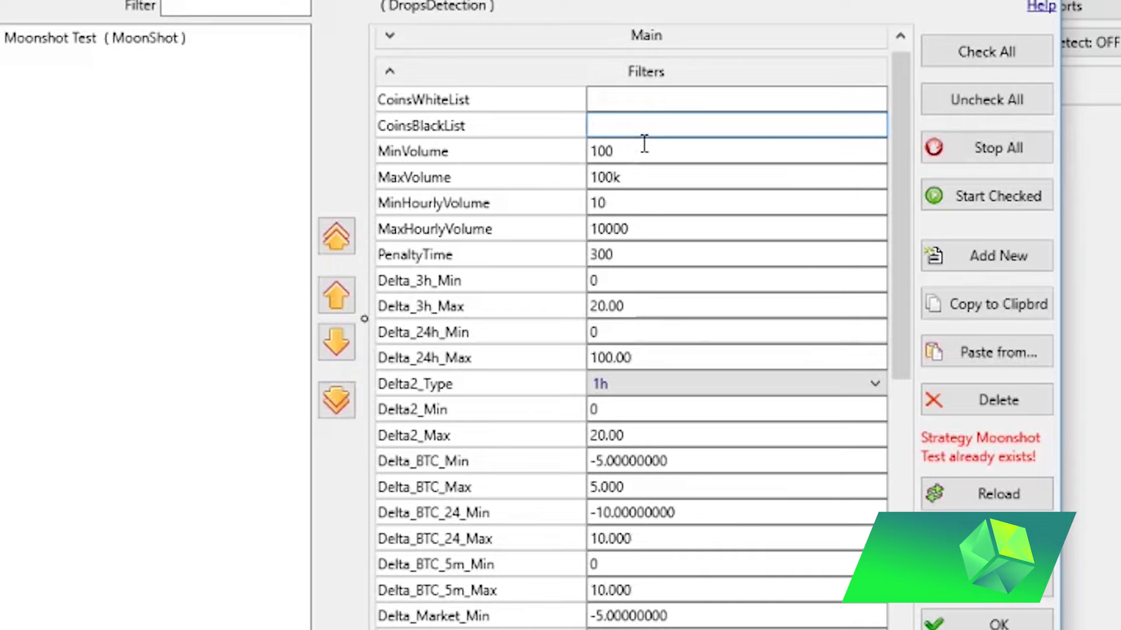
- Set the strategy's minimum volume filter to 50 and its maximum volume filter to 400
drag(629, 175, 532, 172)
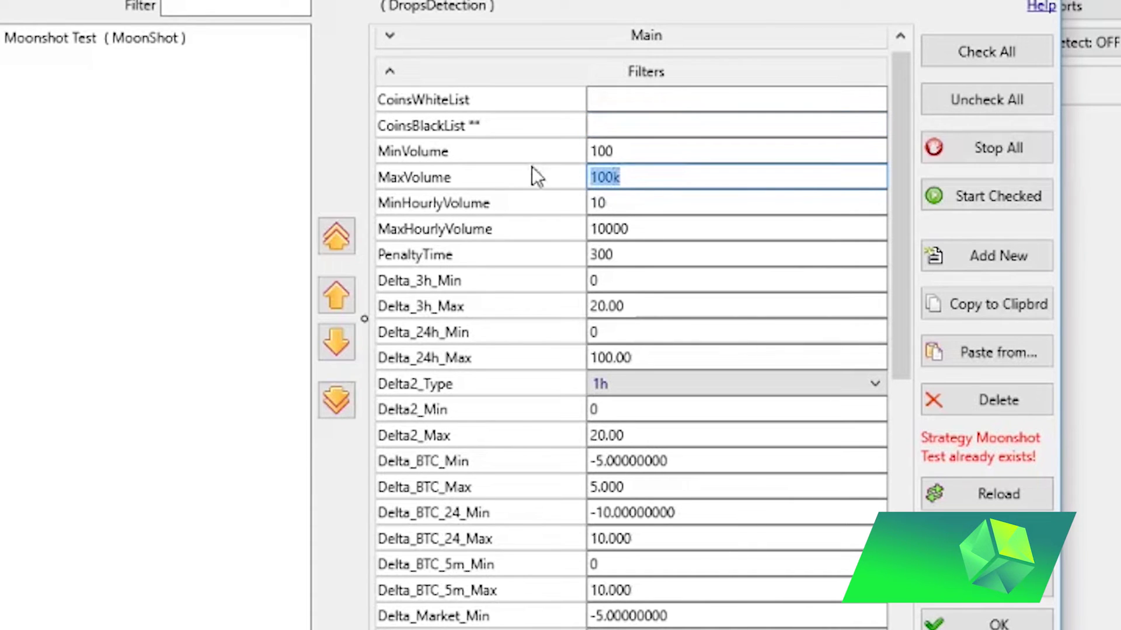
click(646, 152)
text(500)
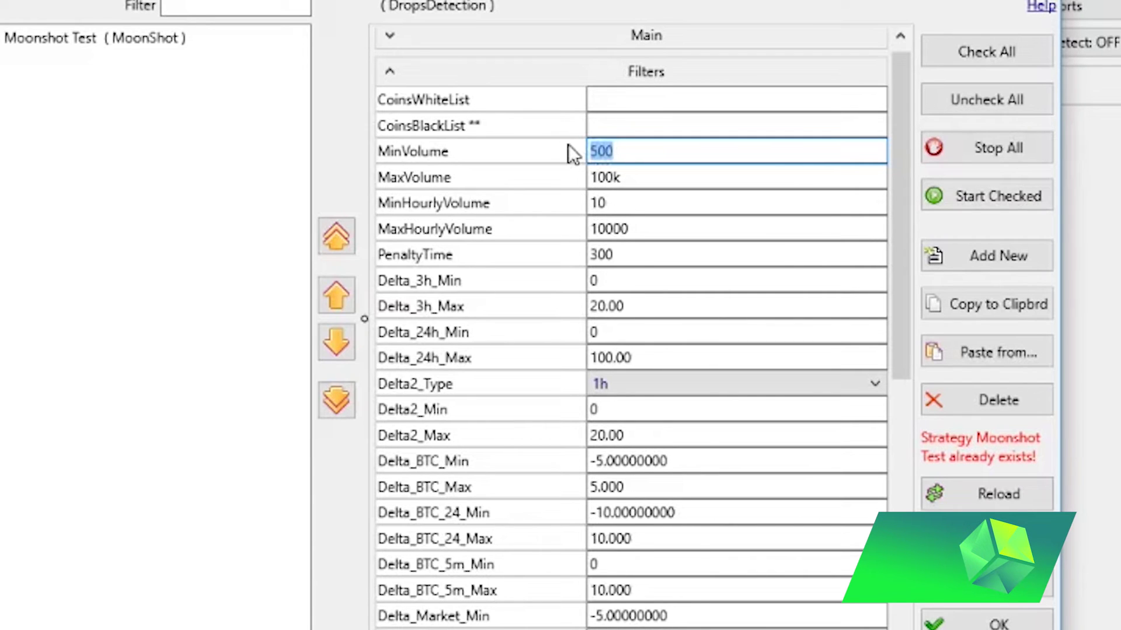
key(BackSpace)
click(521, 175)
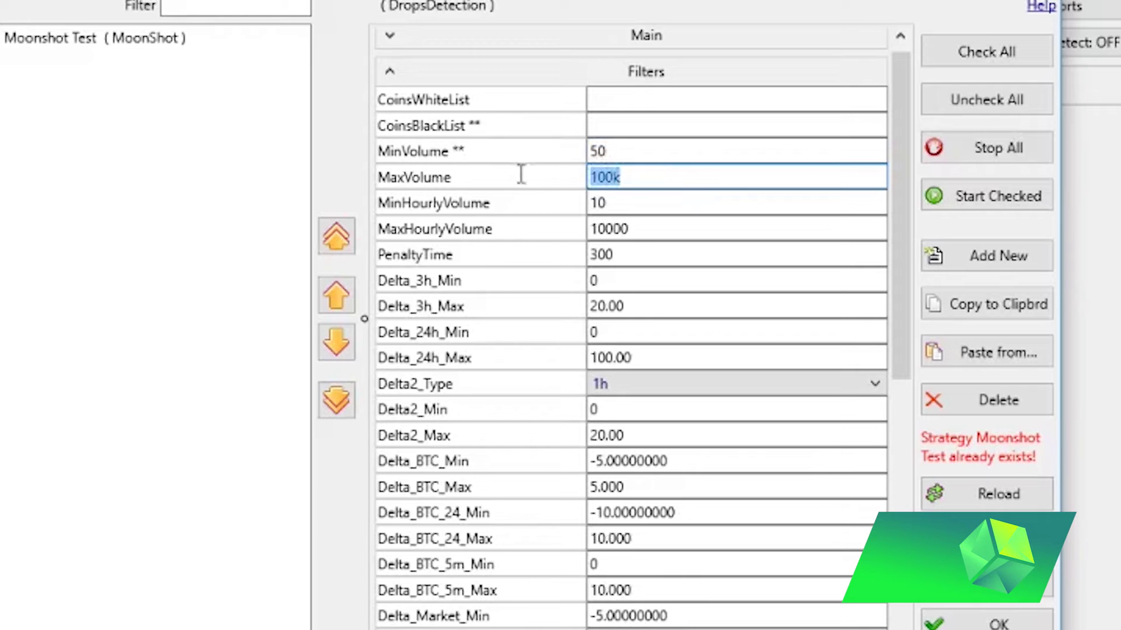
text(400)
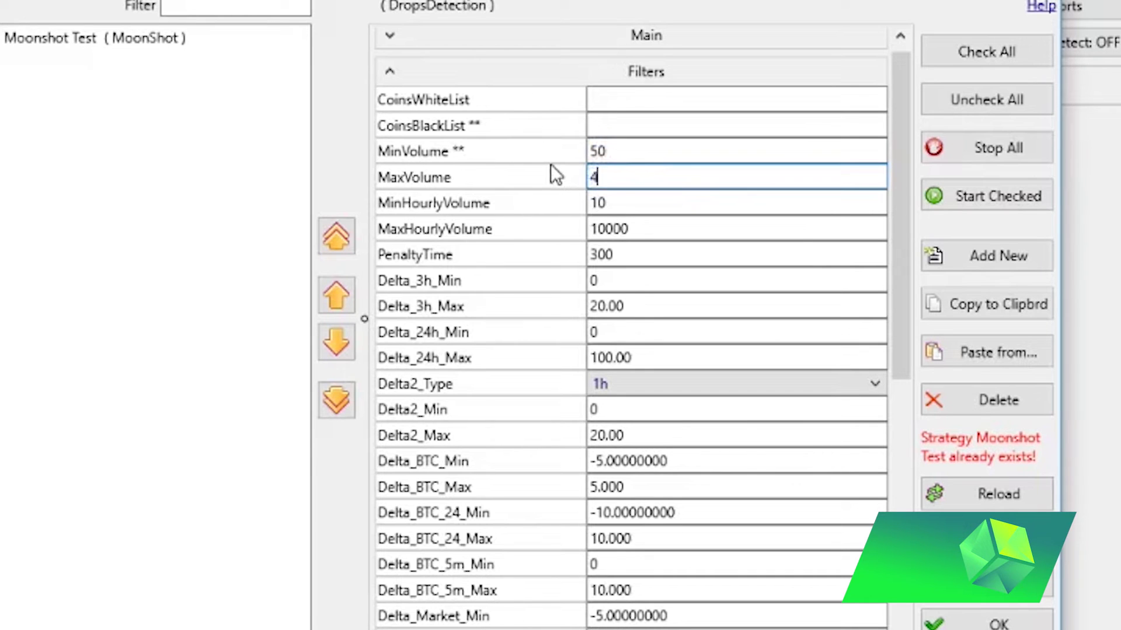
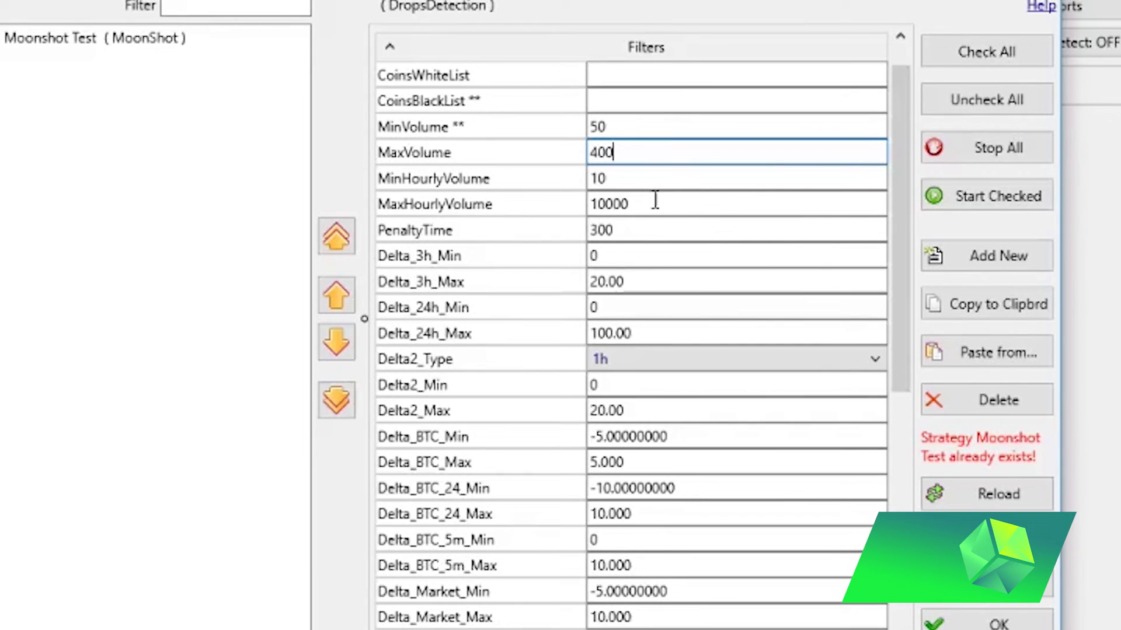
- Set the minimum hourly volume filter to 5 and the maximum hourly volume filter to 10
click(625, 176)
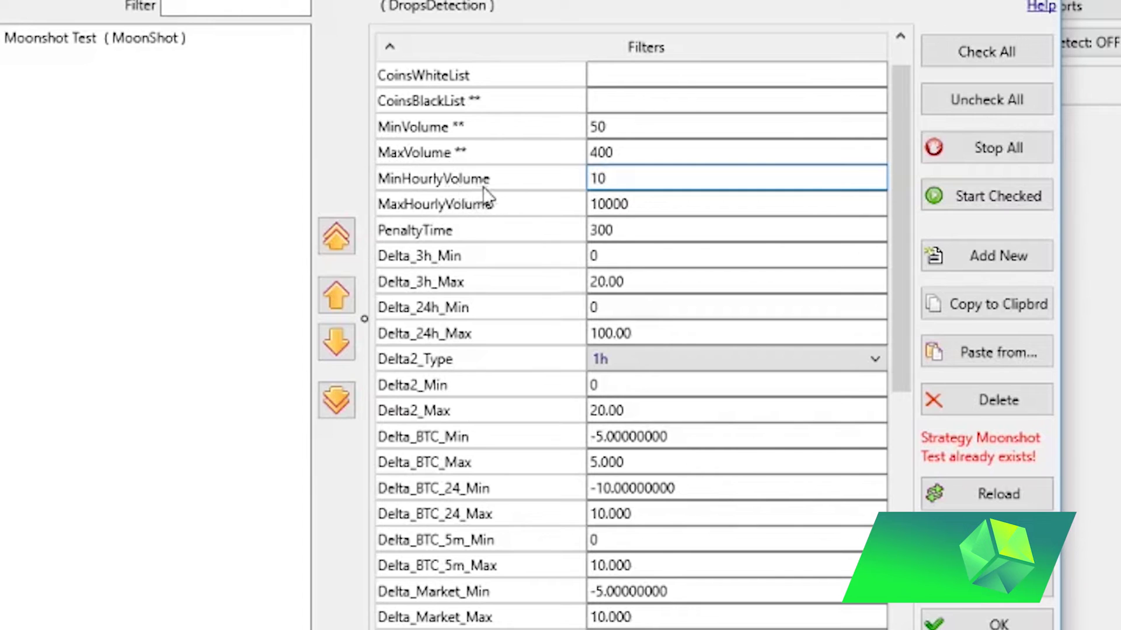
drag(613, 181, 569, 181)
text(5)
click(628, 206)
drag(628, 206, 611, 213)
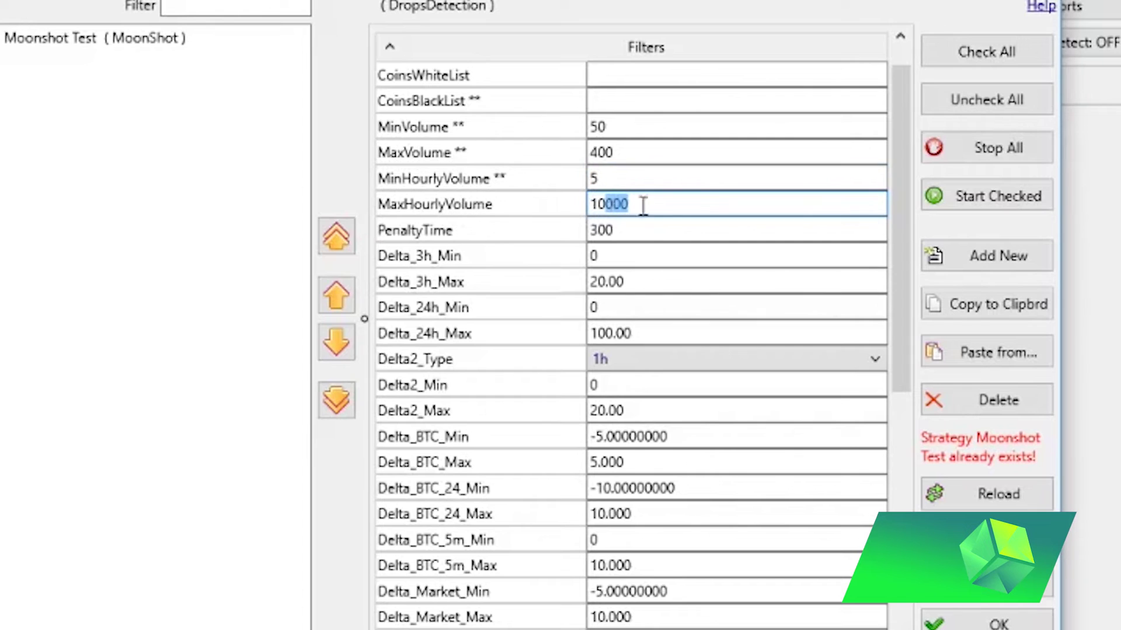
key(BackSpace)
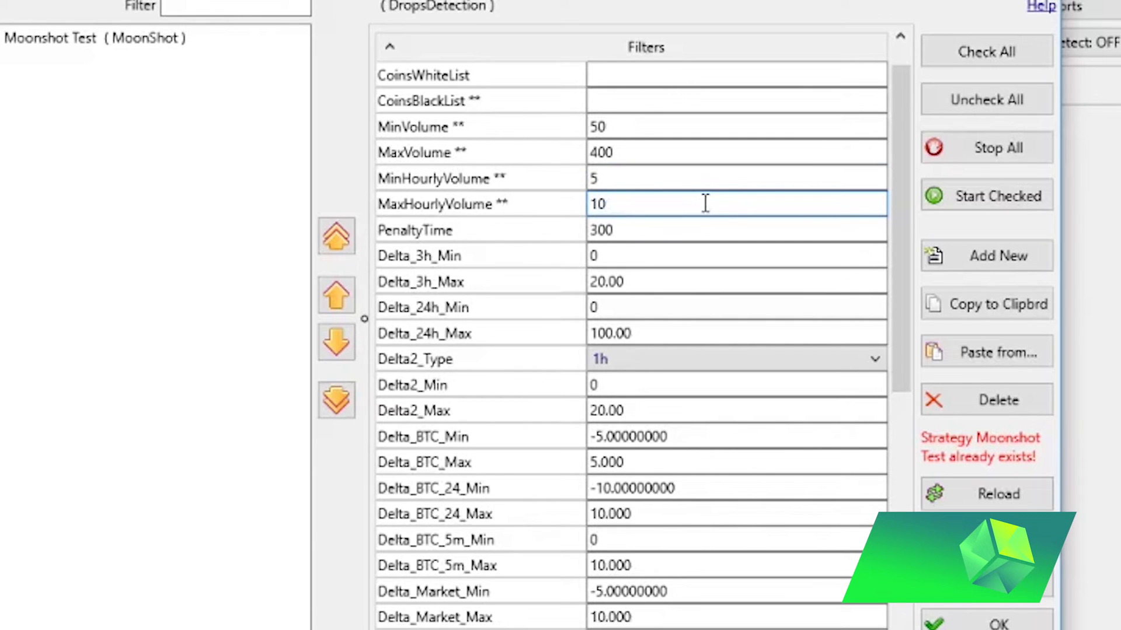
- Set the maximum hourly volume filter to 1000 and the minimum 3-hour delta filter (Delta_3h_Min) to 2
text(00)
scroll(464, 163, down, 2)
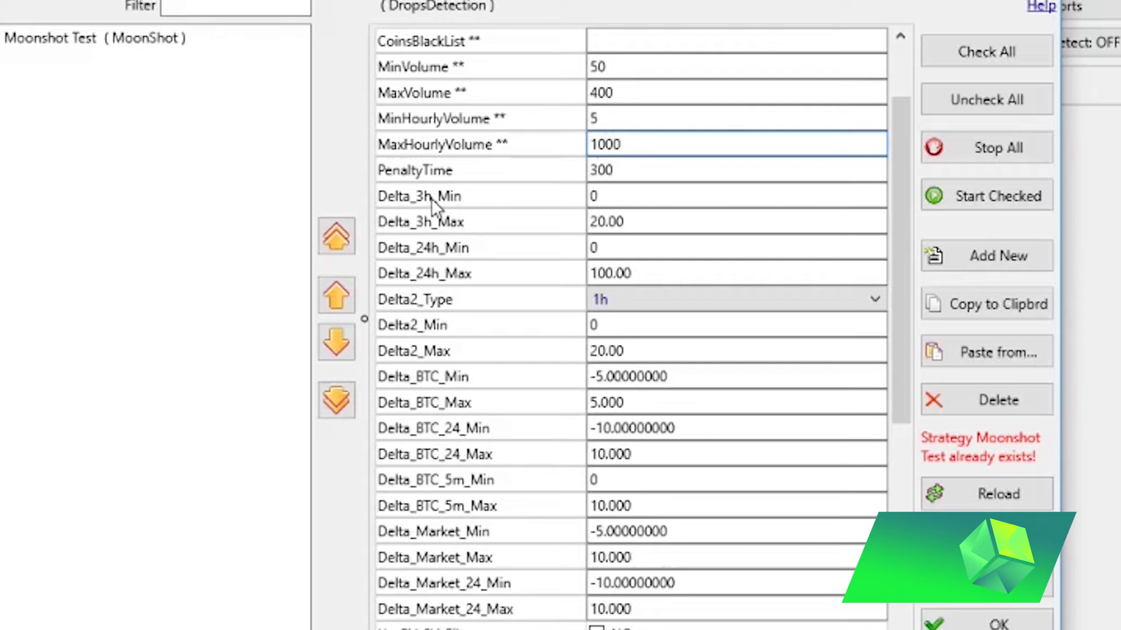
click(631, 200)
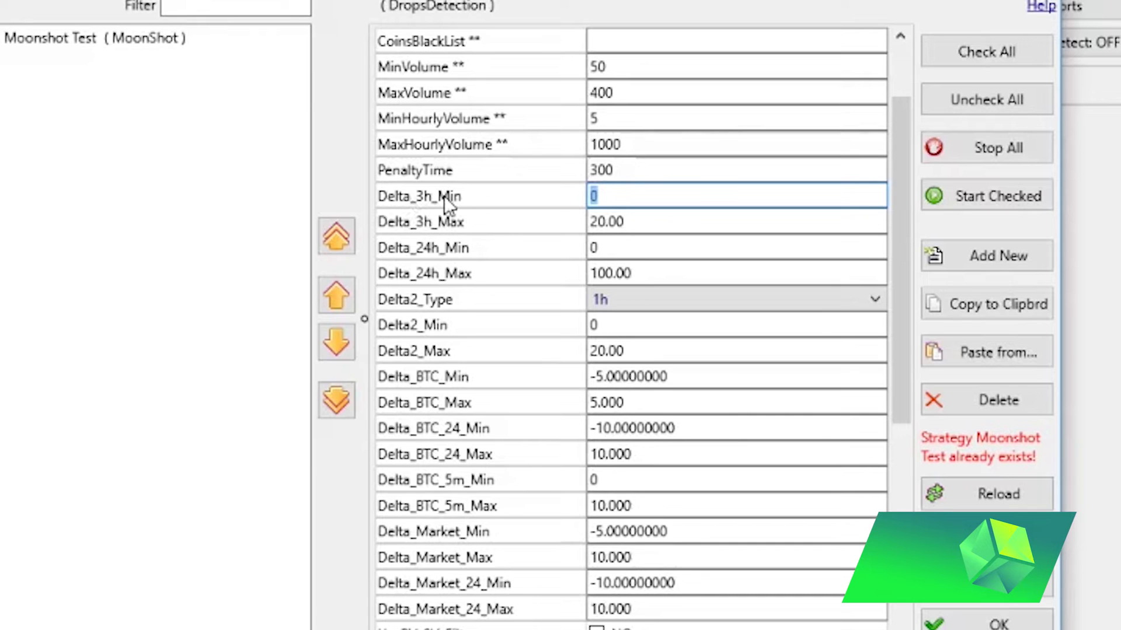
text(-2)
drag(616, 198, 556, 198)
text(3)
key(BackSpace)
text(2)
- Set the 24-hour delta filter range to a minimum of -4 and a maximum of 50
click(604, 250)
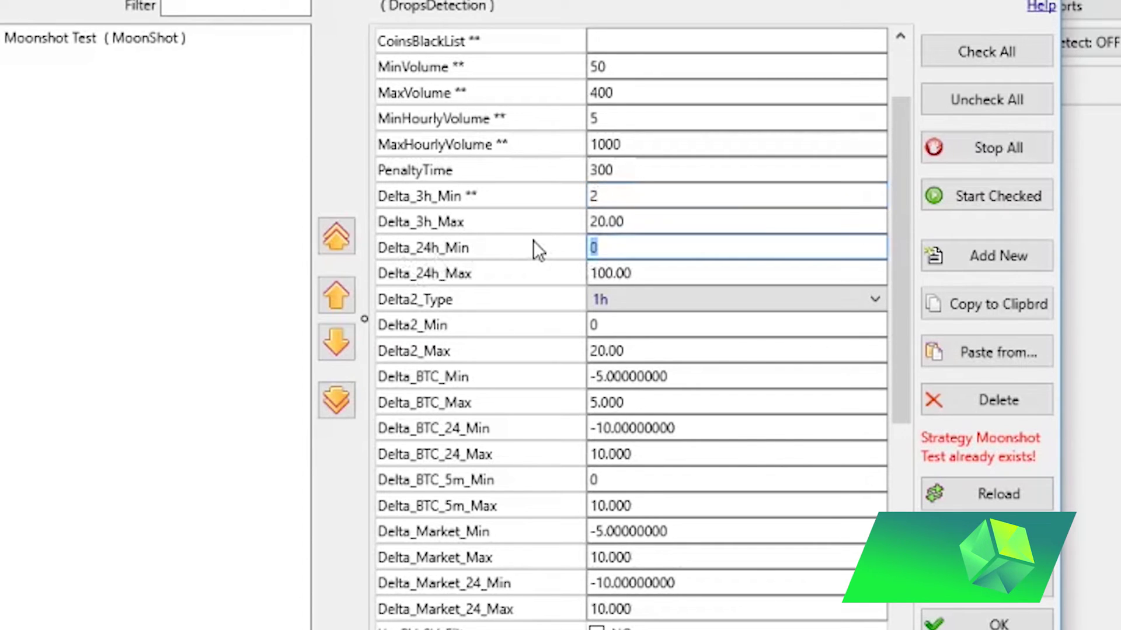
text(5)
text(-4)
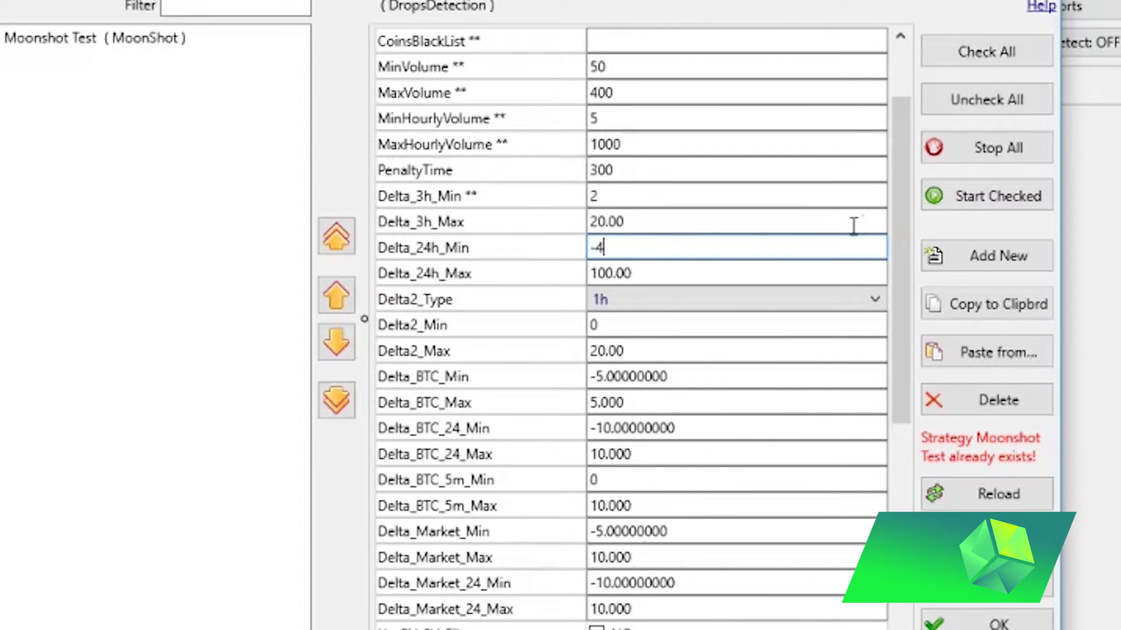
drag(906, 183, 901, 231)
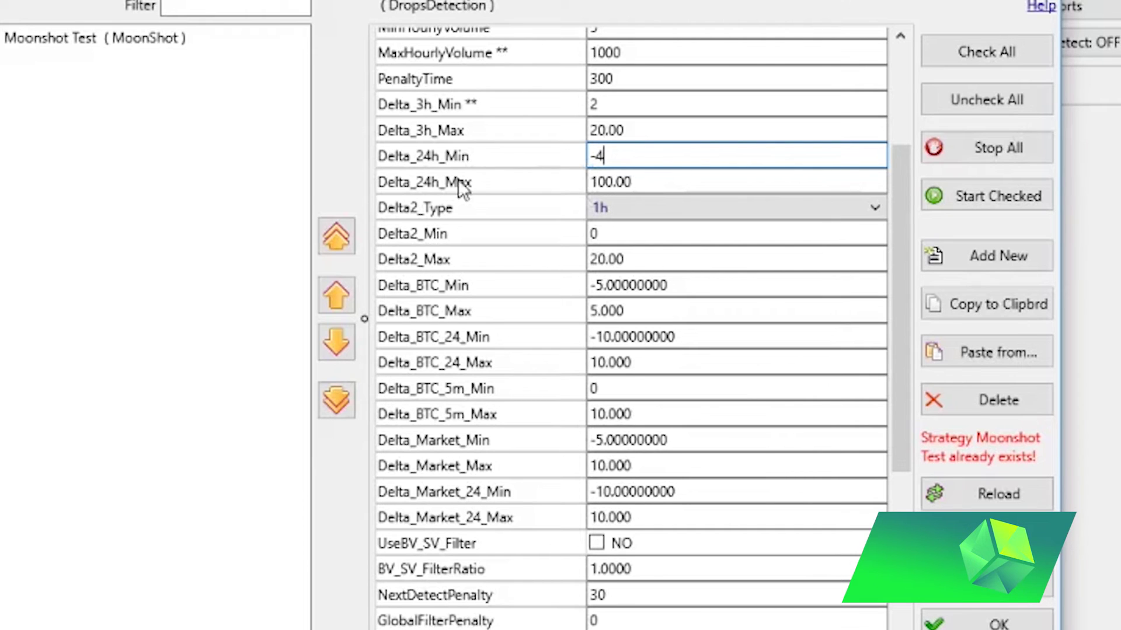
click(655, 180)
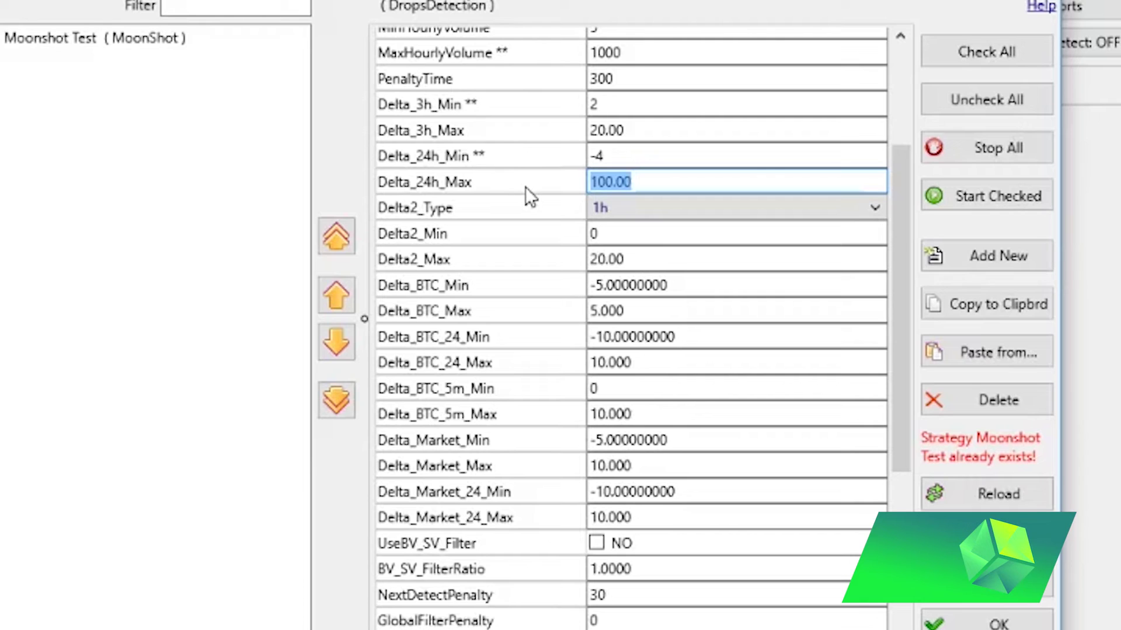
text(50)
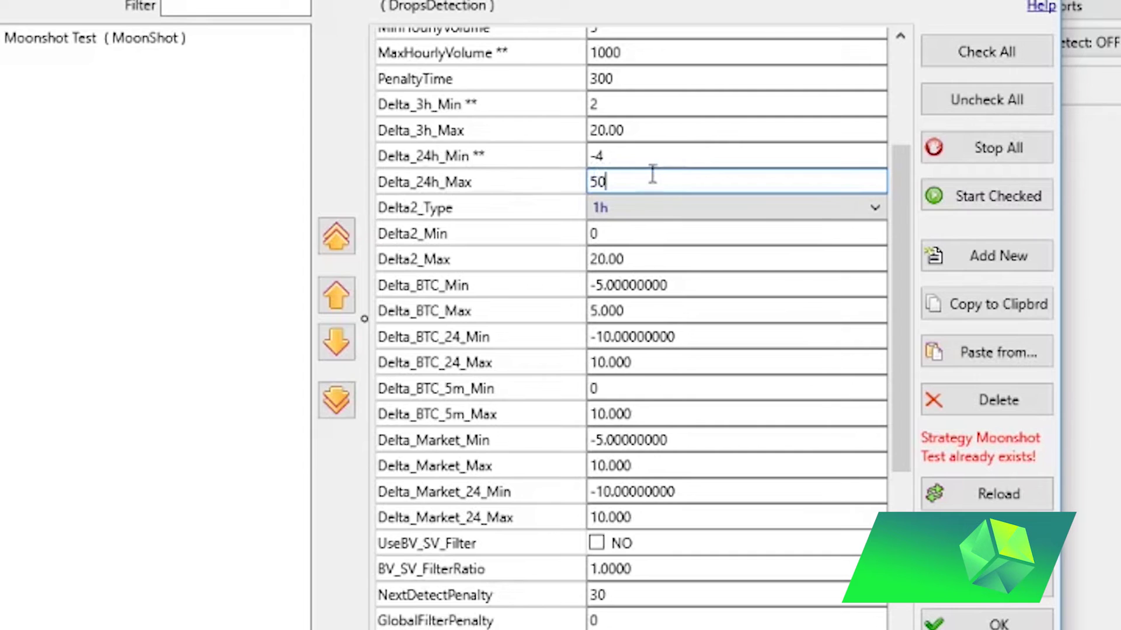
- Configure the Delta2 filter with the 15m type, a minimum of 1 and a maximum of 8.00
click(684, 211)
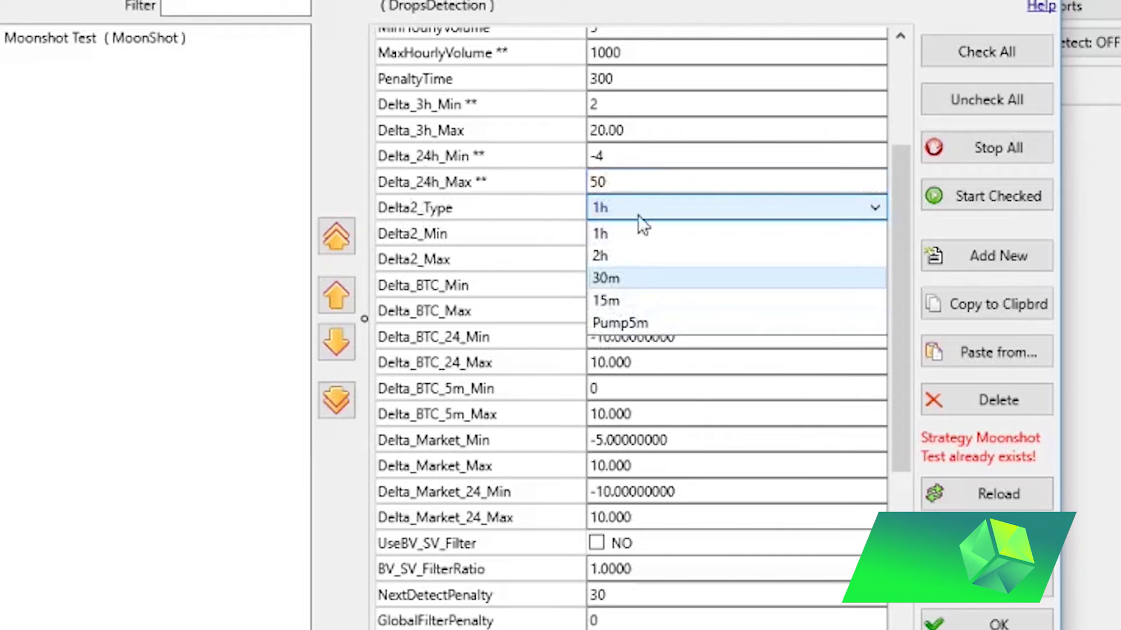
click(669, 299)
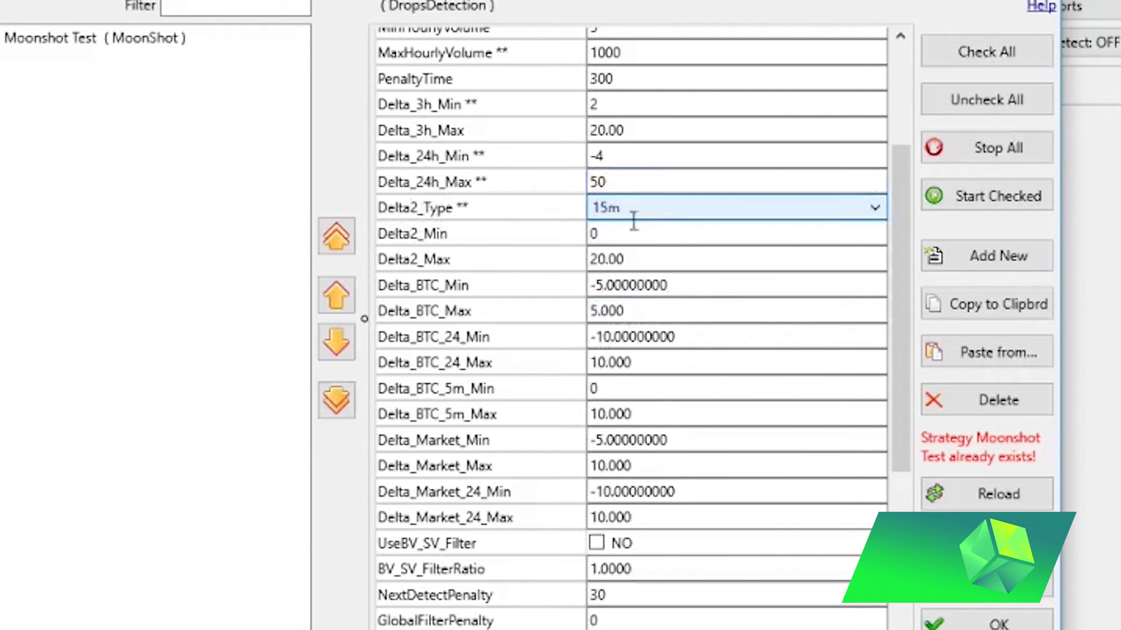
click(544, 235)
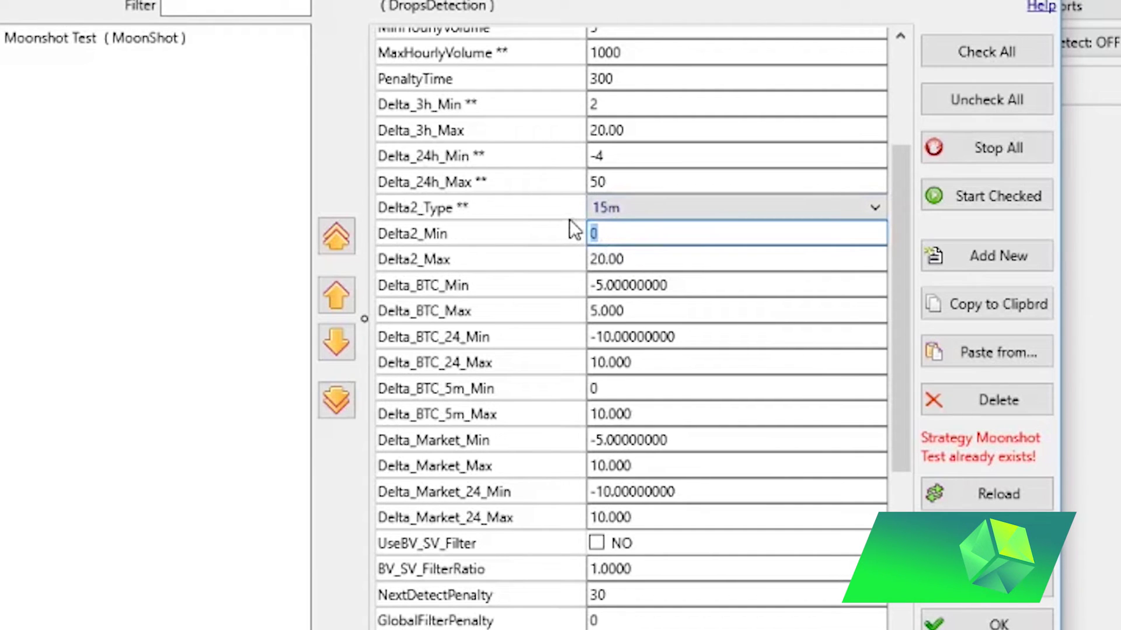
text(1)
click(607, 257)
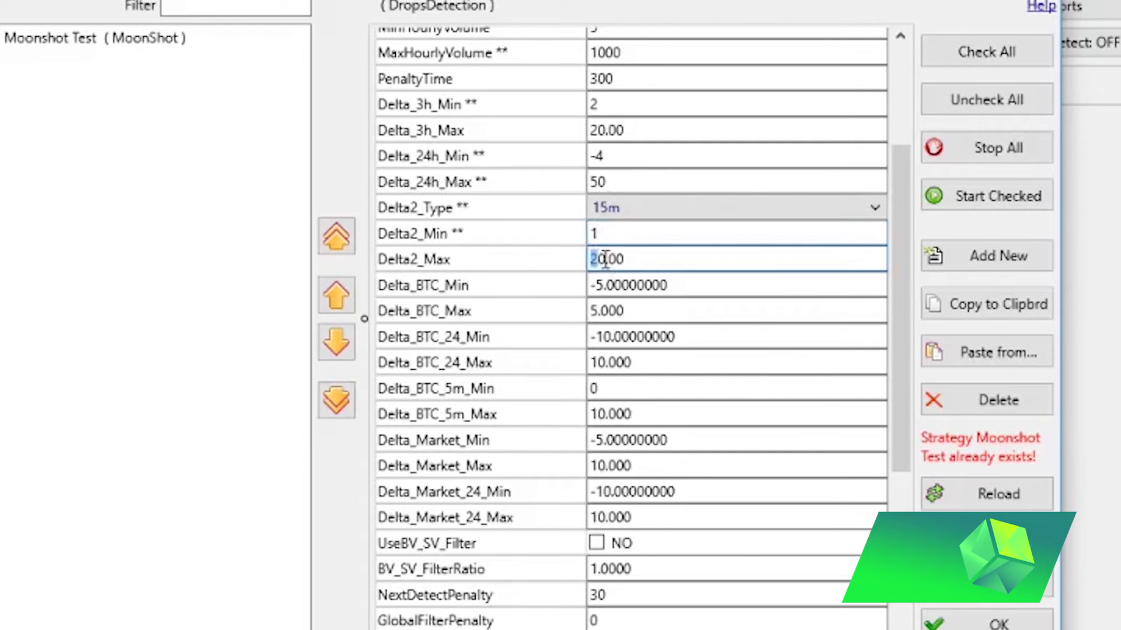
drag(606, 259, 591, 253)
text(8)
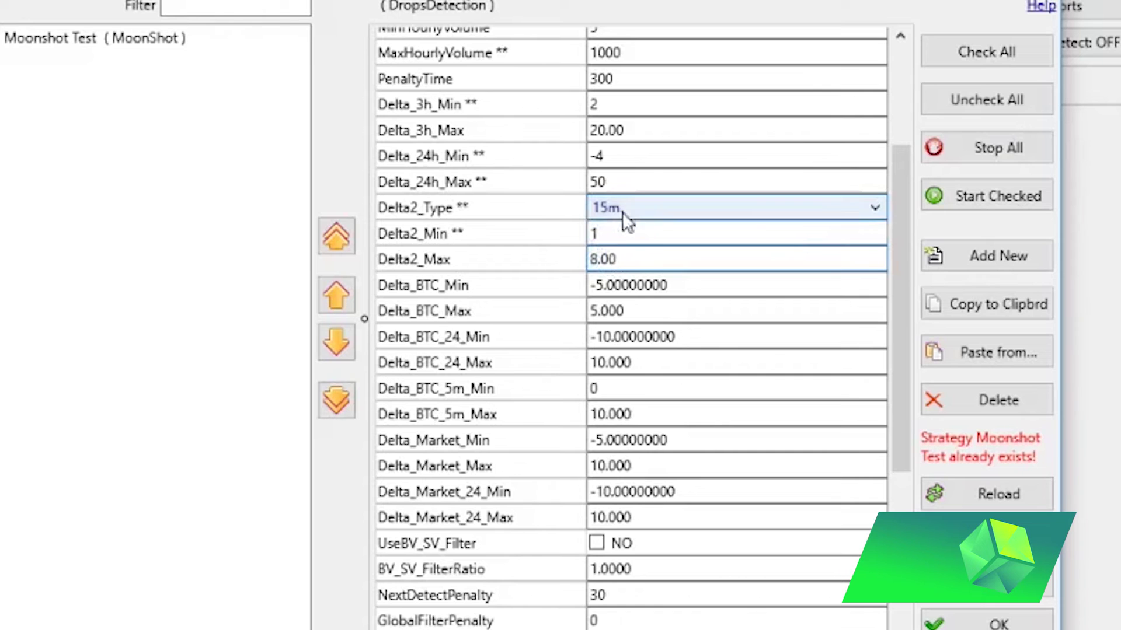
- Set the Delta_BTC filter range to a minimum of -4 and a maximum of 4
drag(899, 198, 899, 223)
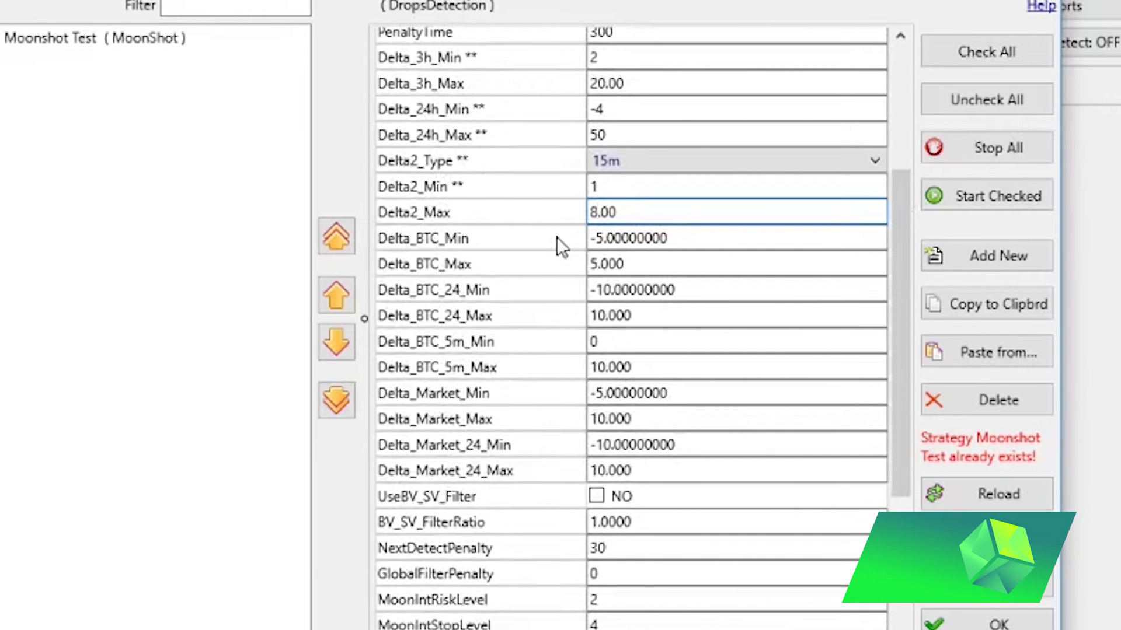
drag(903, 236, 905, 260)
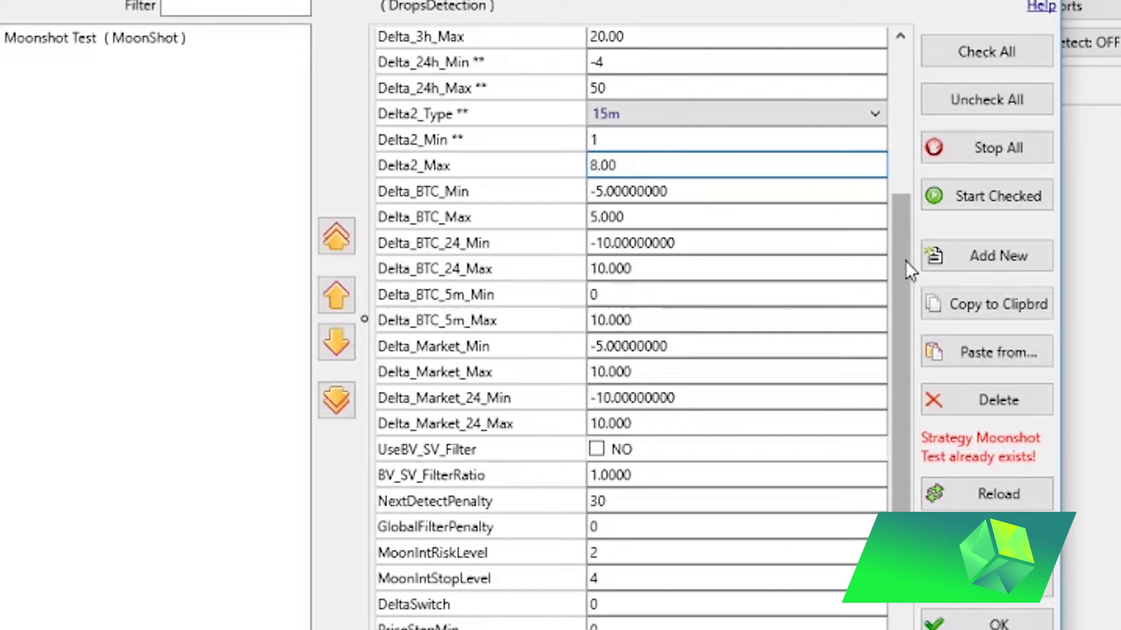
click(663, 193)
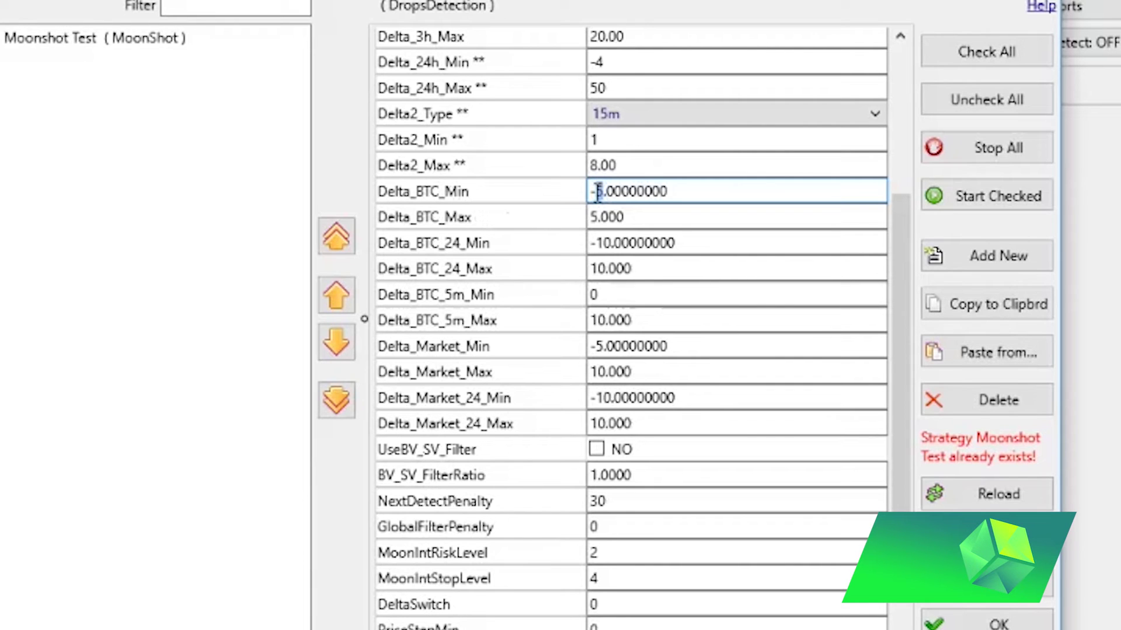
key(BackSpace)
text(4)
click(596, 217)
key(BackSpace)
text(4)
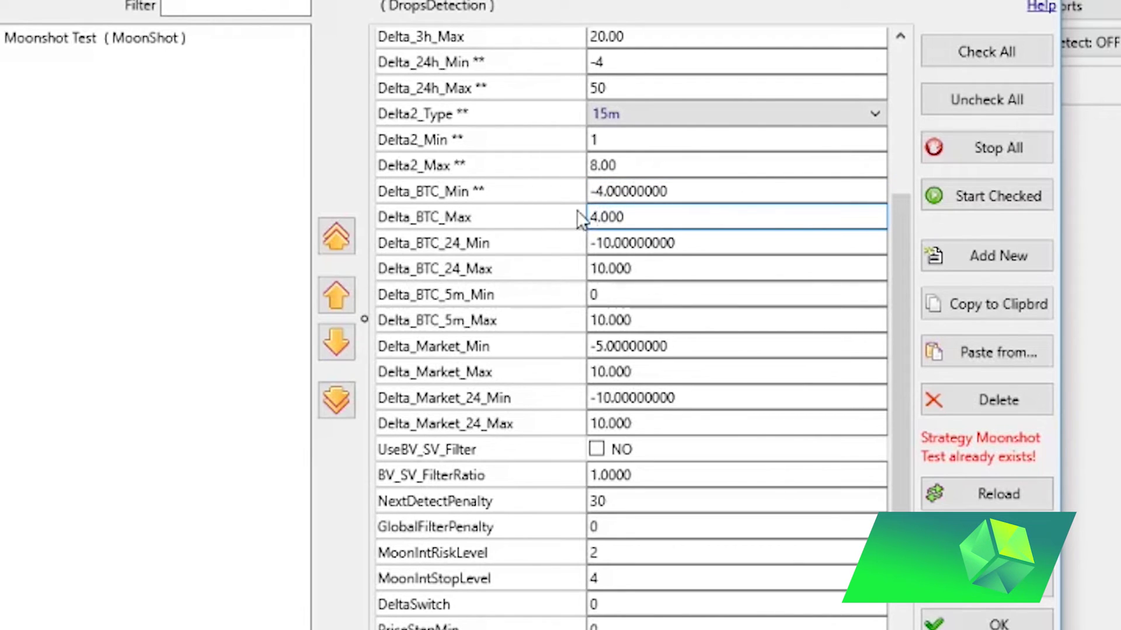
- Set the 24-hour BTC delta filter to a minimum of -6 and a maximum of 8
click(611, 244)
drag(609, 245, 601, 245)
text(6)
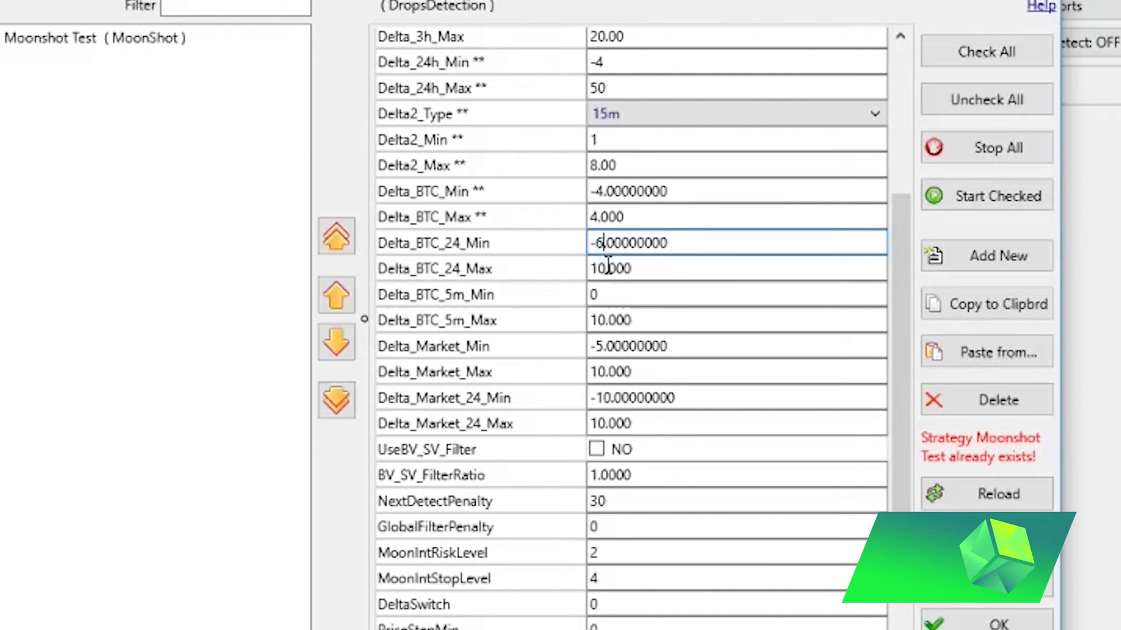
drag(608, 268, 588, 268)
text(8)
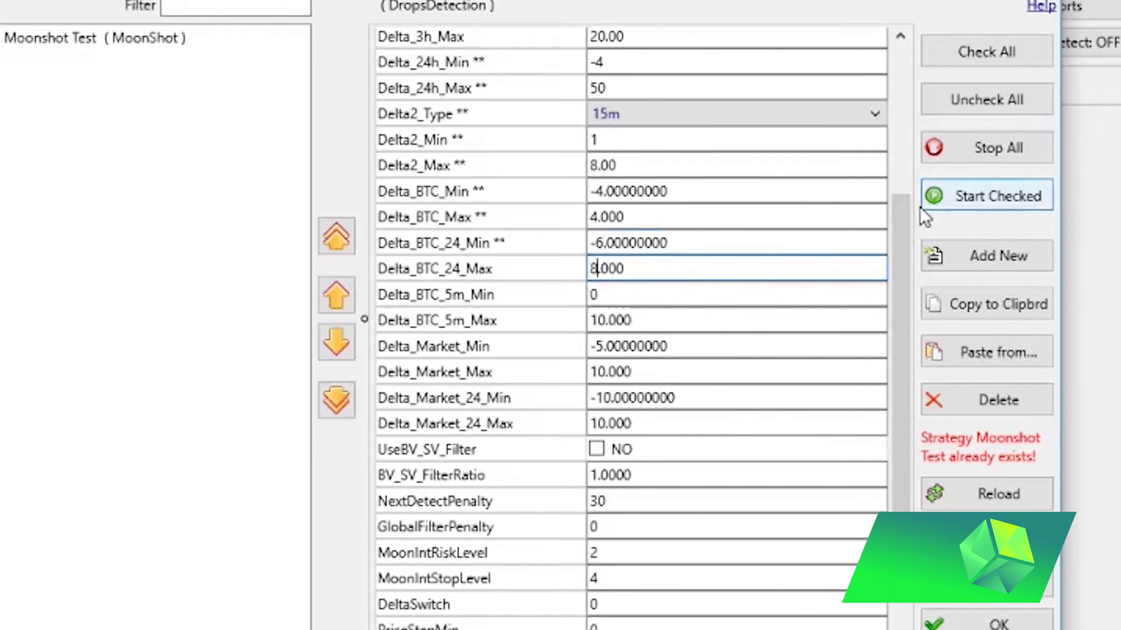
- Set the 5-minute BTC delta filter to a minimum of -3 and a maximum of 4
scroll(909, 220, down, 1)
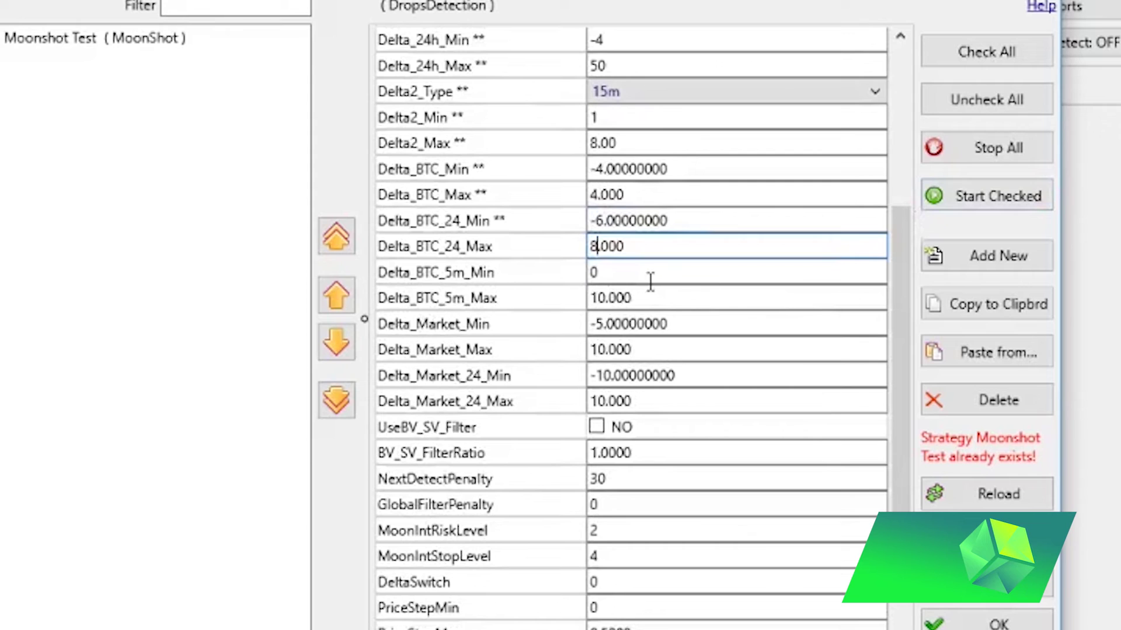
click(628, 272)
drag(628, 272, 555, 270)
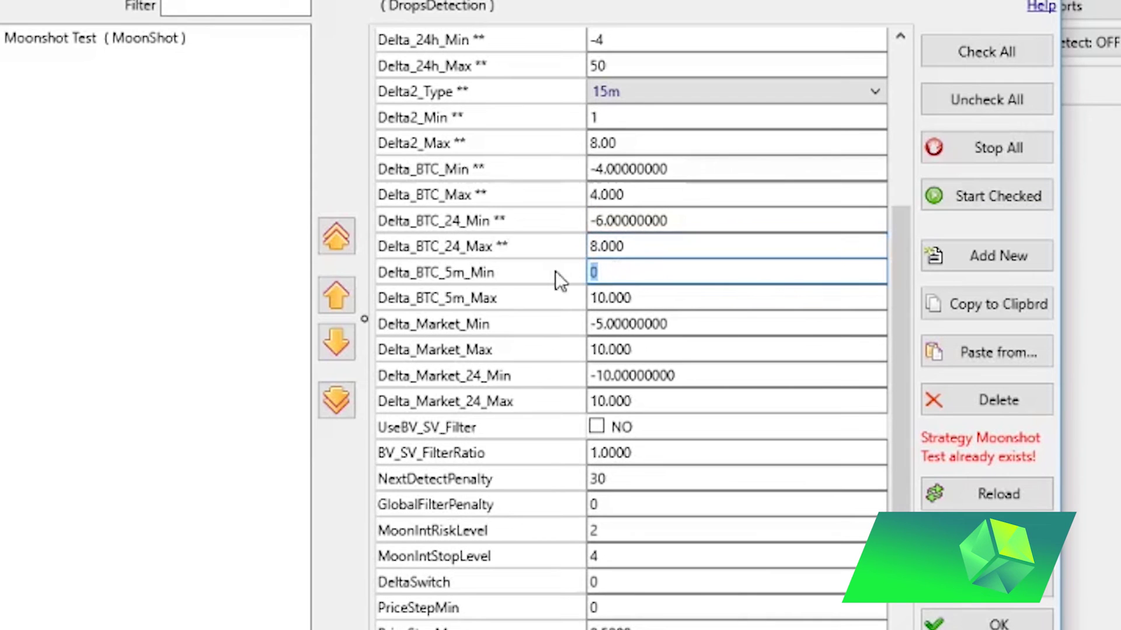
text(-4)
key(BackSpace)
text(3)
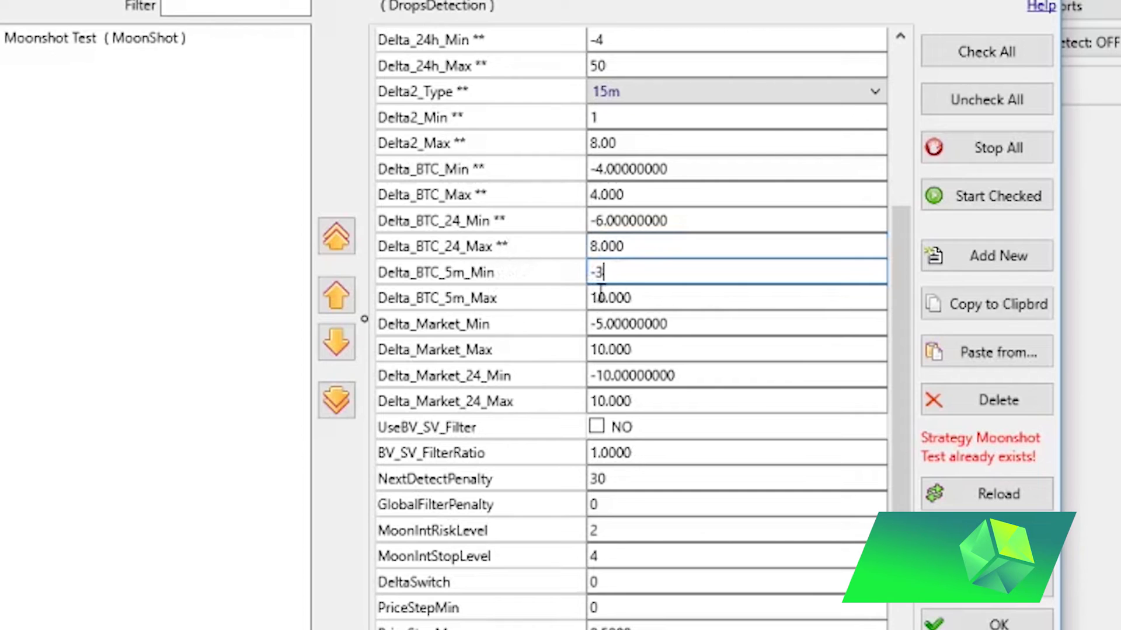
drag(604, 295, 565, 299)
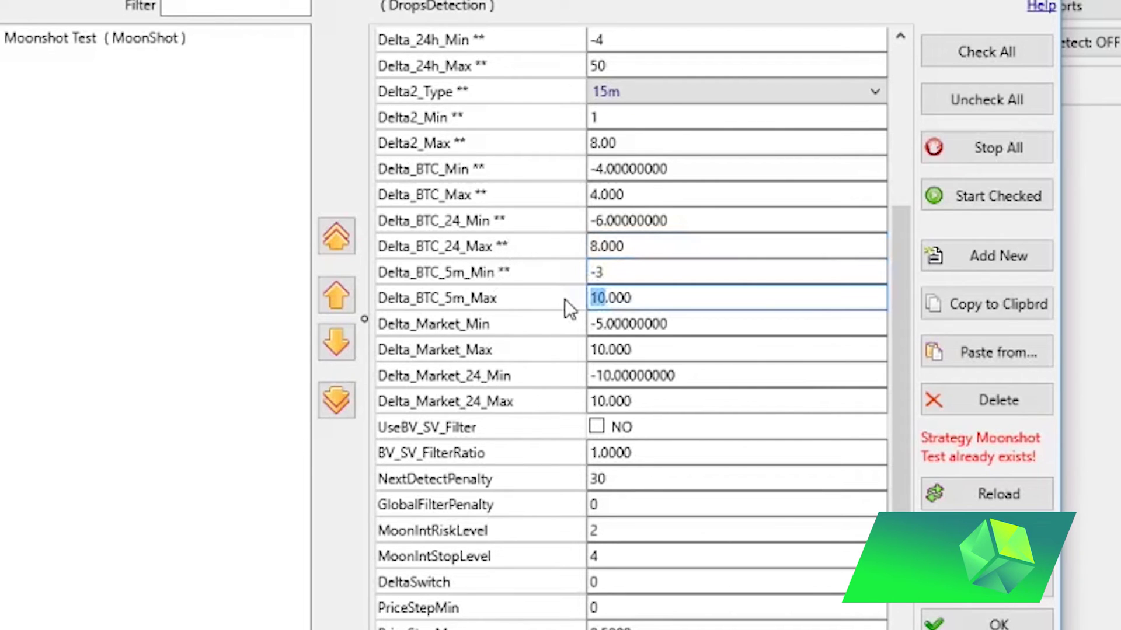
text(5)
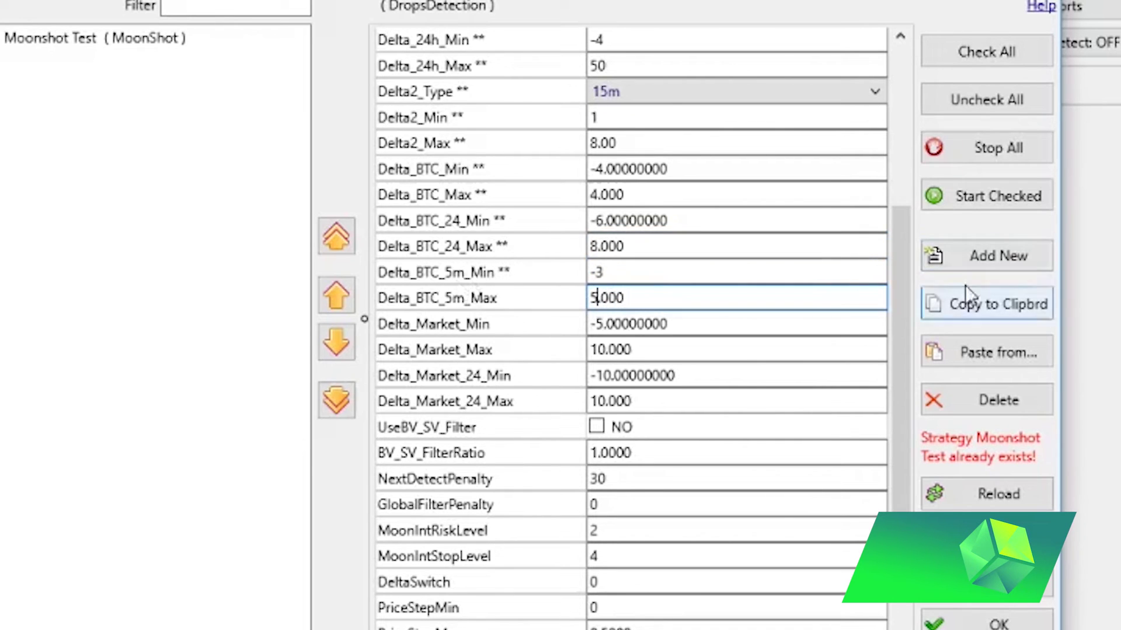
key(BackSpace)
text(4)
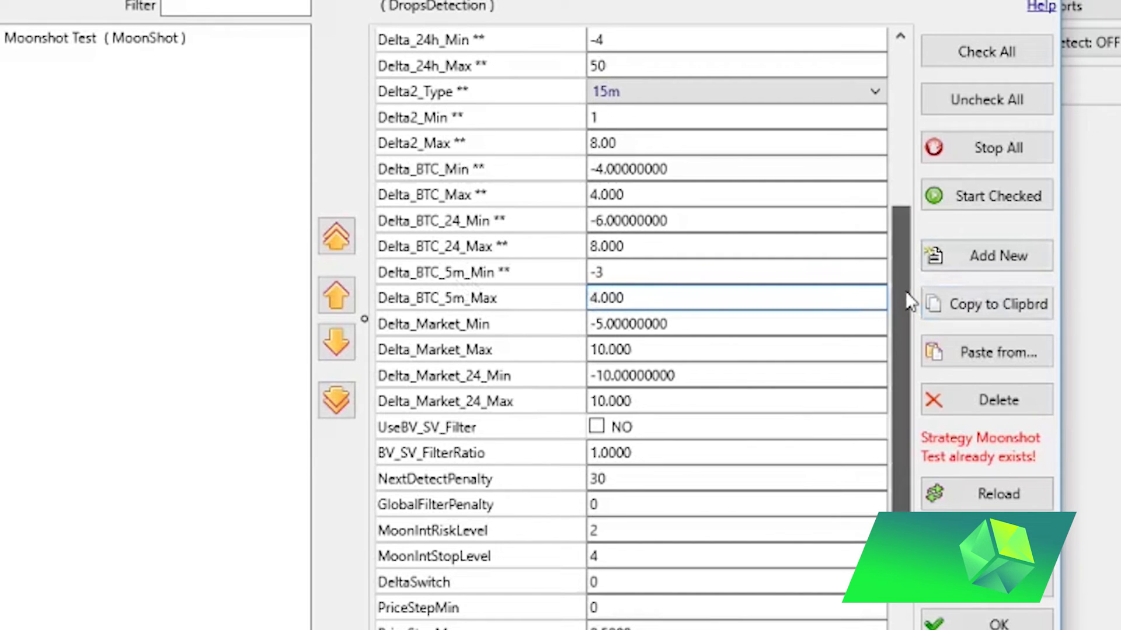
- Look through the market delta and BV_SV filter settings, and collapse the strategy's filter settings
scroll(906, 293, down, 1)
scroll(906, 301, down, 1)
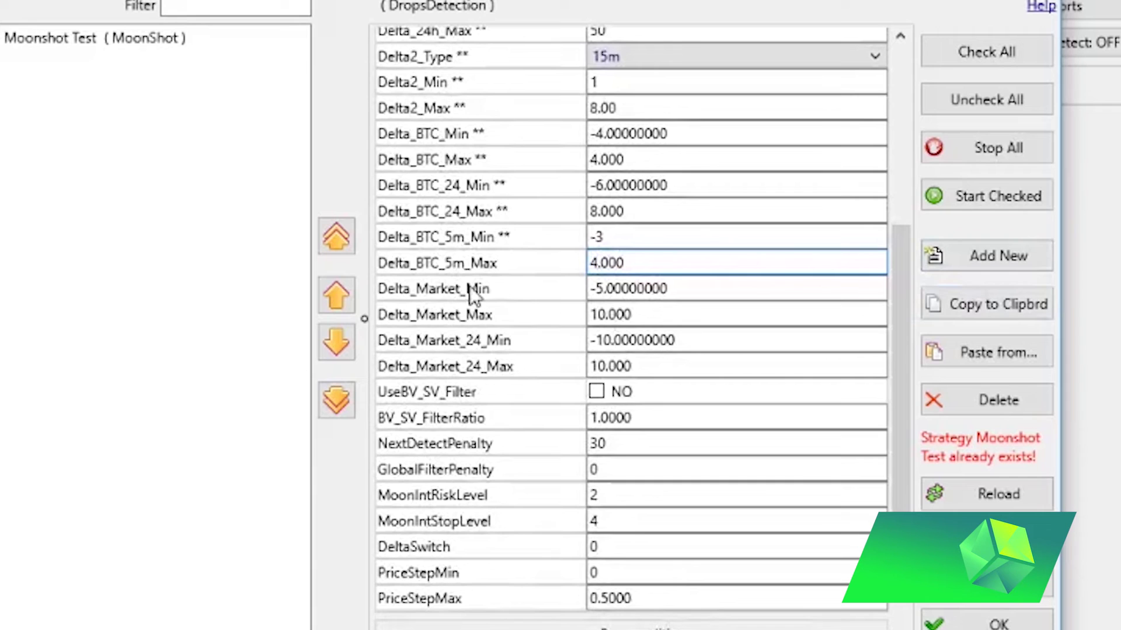
click(655, 289)
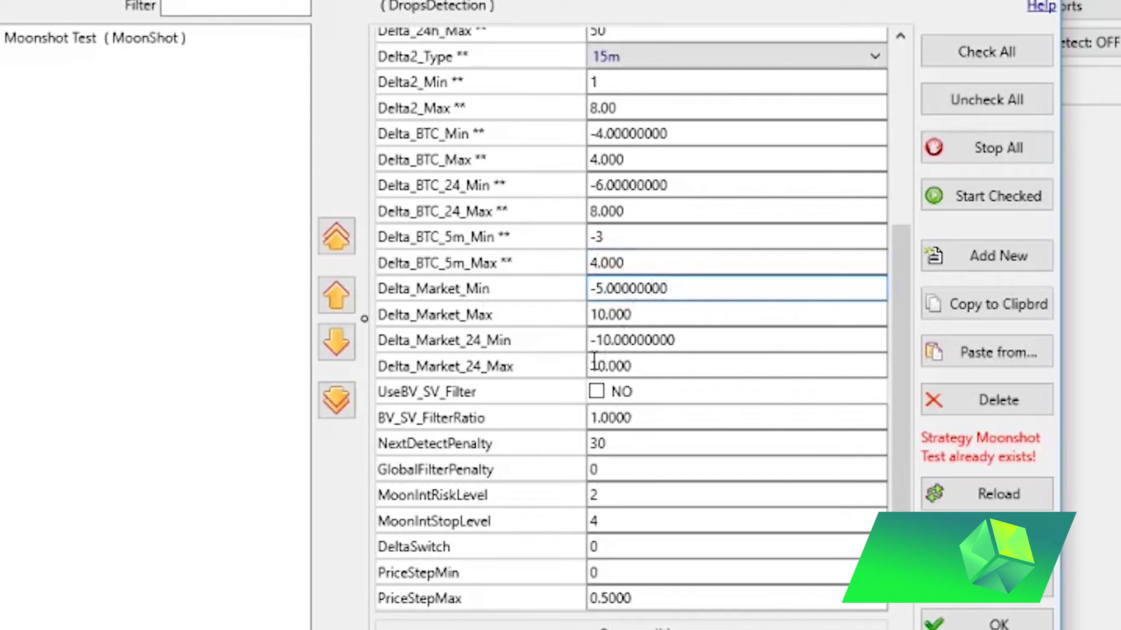
scroll(904, 333, down, 1)
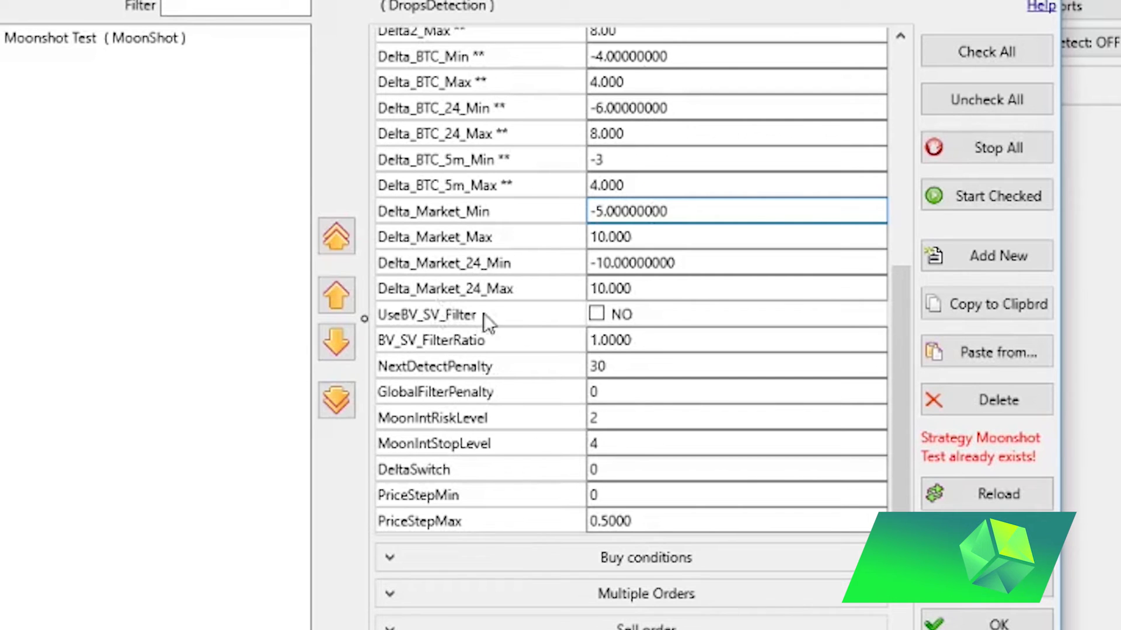
click(647, 335)
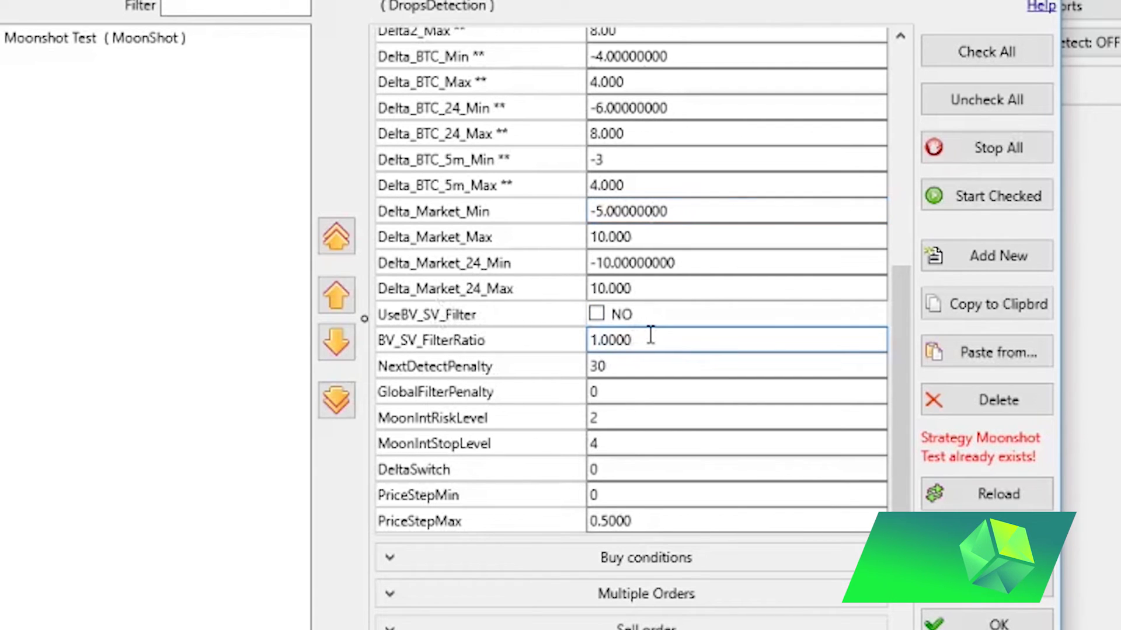
drag(906, 316, 918, 76)
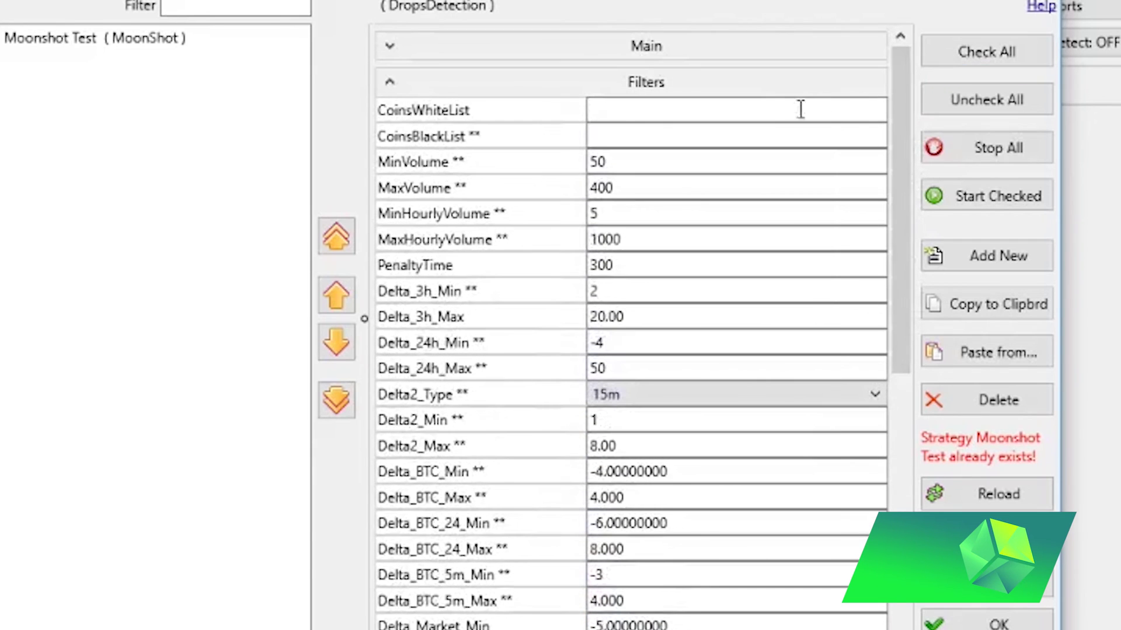
click(776, 95)
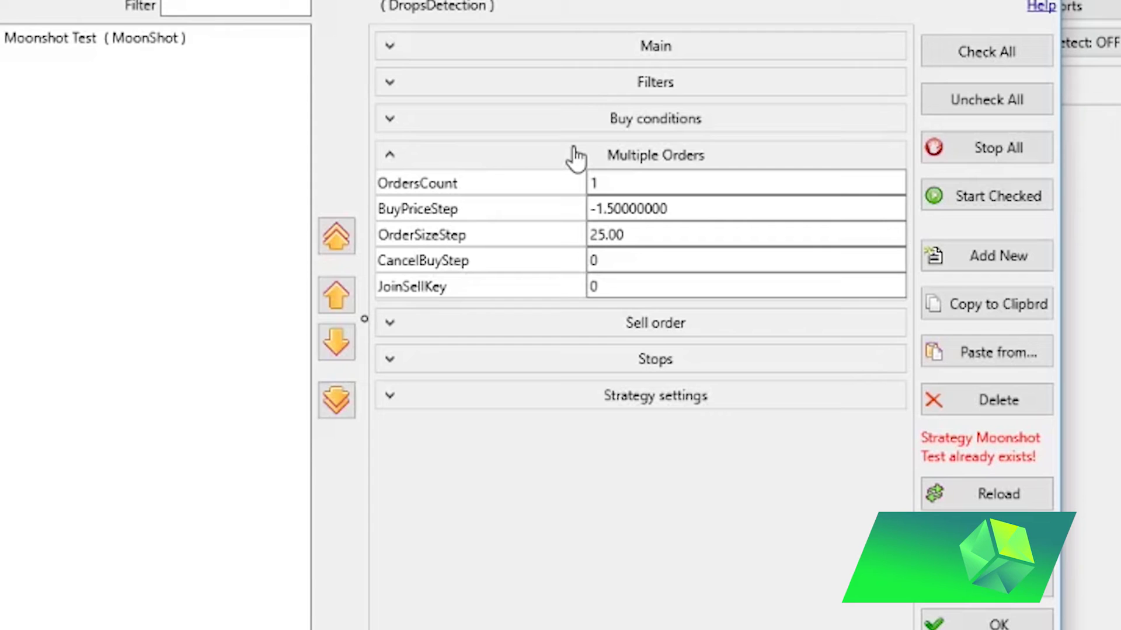
- Collapse the multiple orders settings and set SellPrice to 0.8 in the strategy's sell order settings
click(575, 156)
click(620, 195)
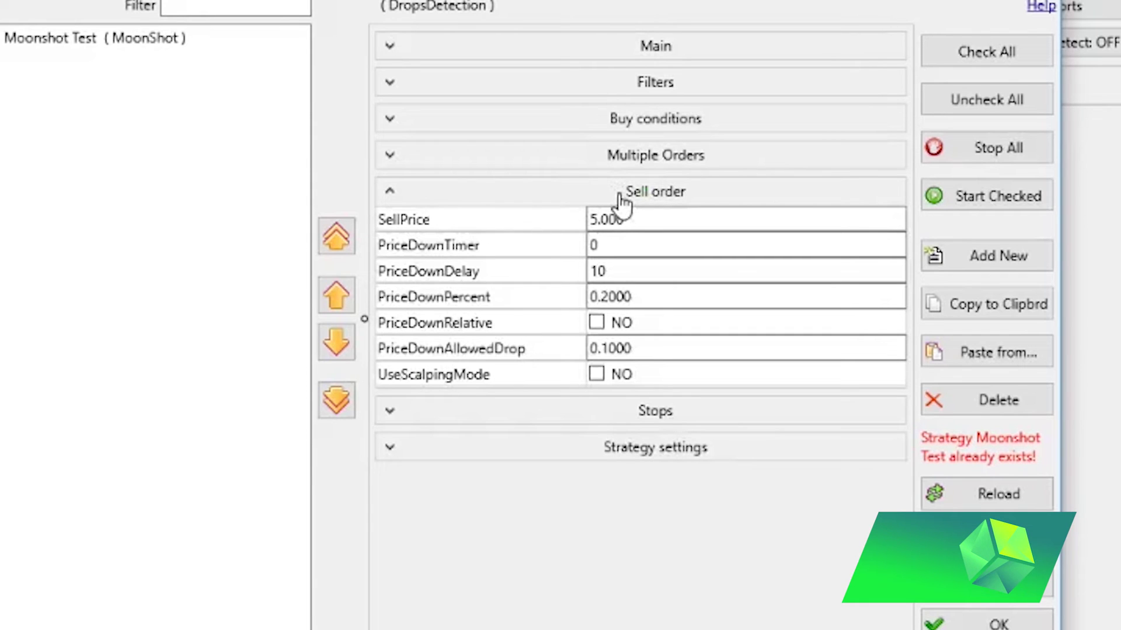
click(670, 219)
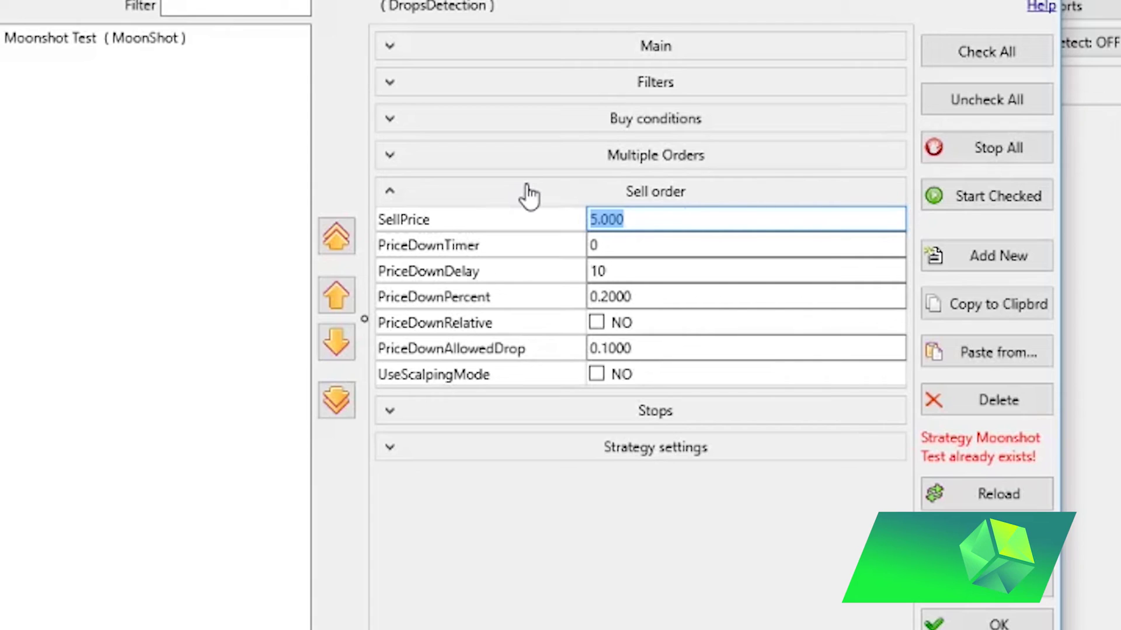
text(0.9)
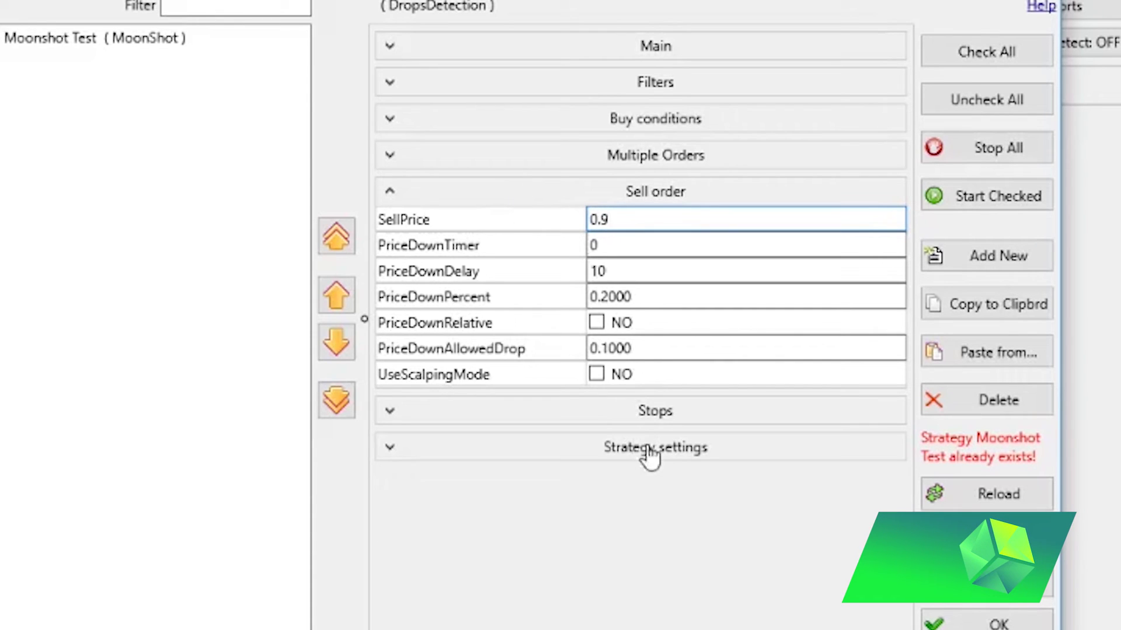
drag(609, 220, 606, 221)
key(BackSpace)
text(8)
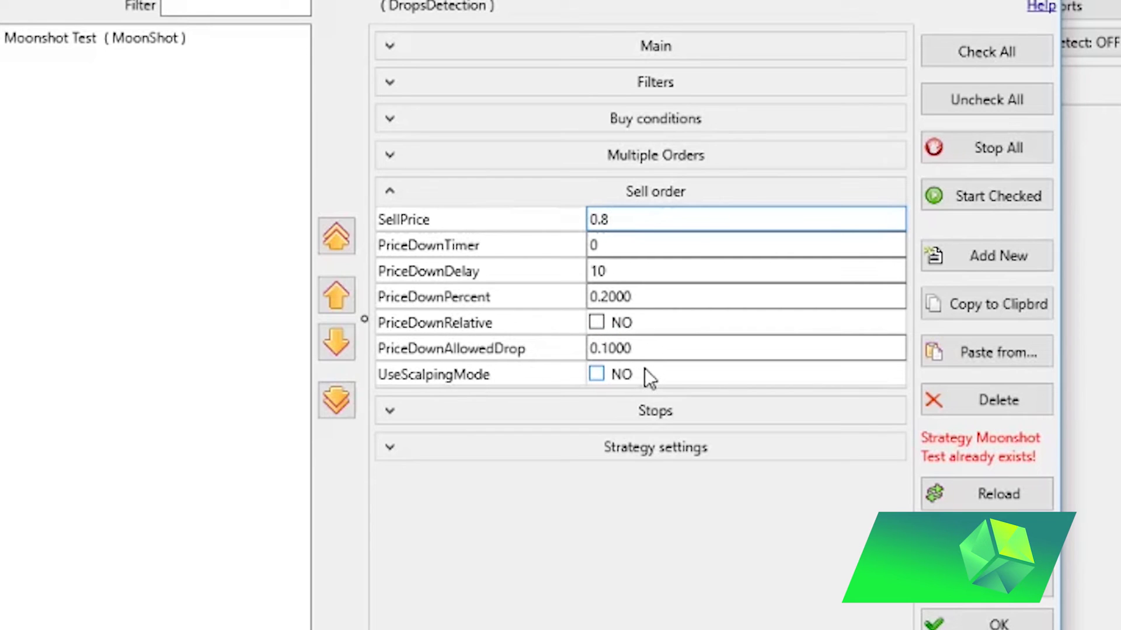
click(597, 374)
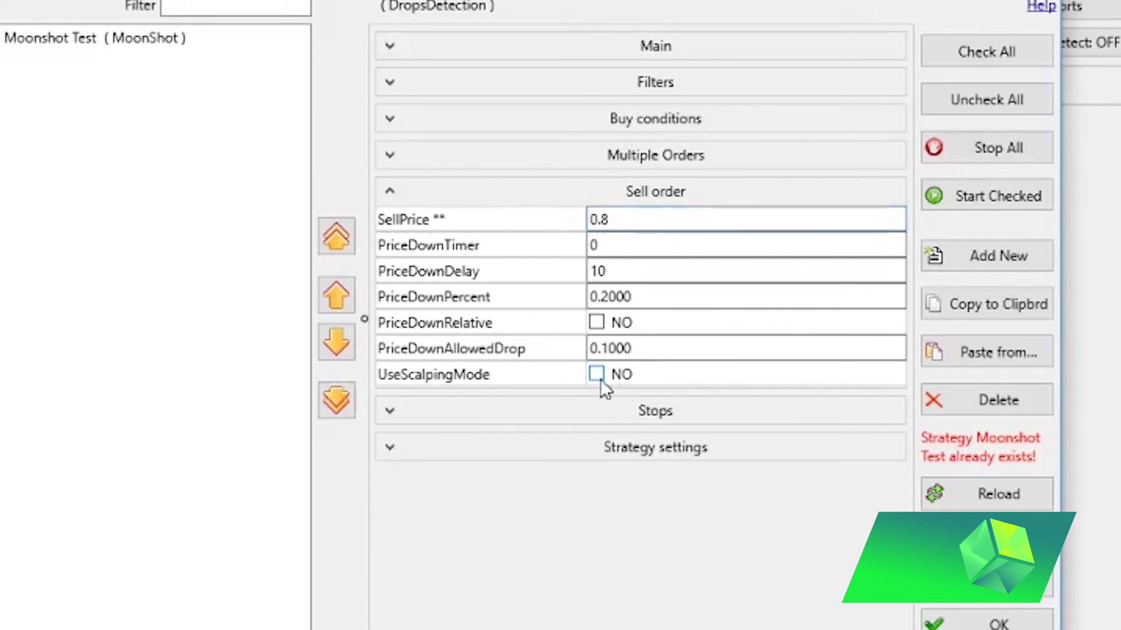
- Enable UseScalpingMode in the sell order settings, and turn on UseStopLoss with a StopLoss of -2 in the stops settings
click(590, 195)
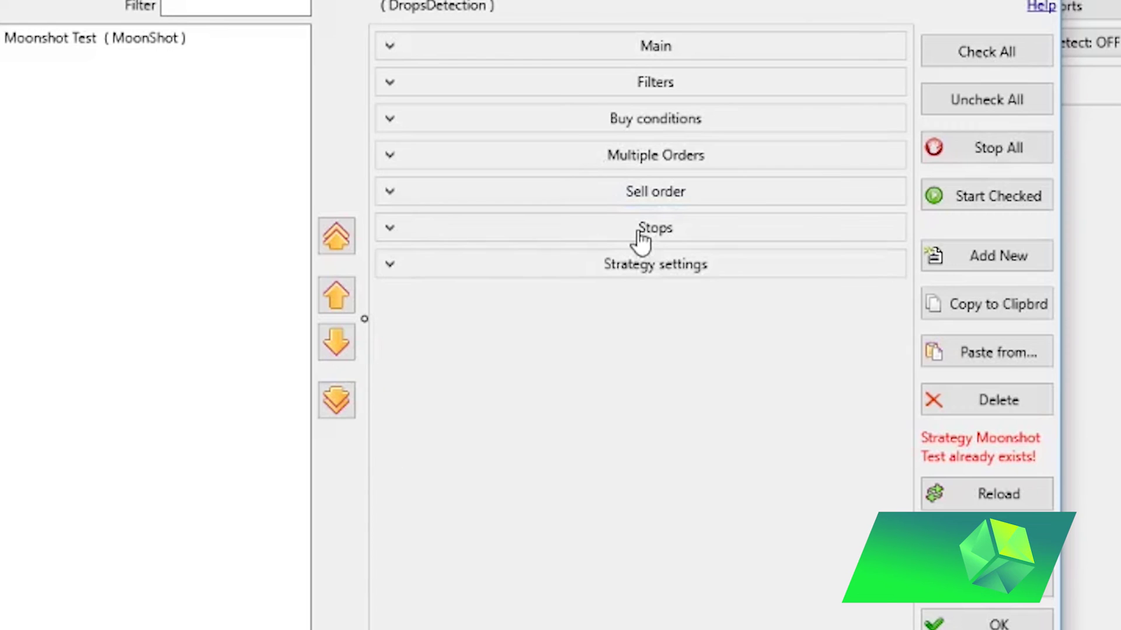
click(636, 229)
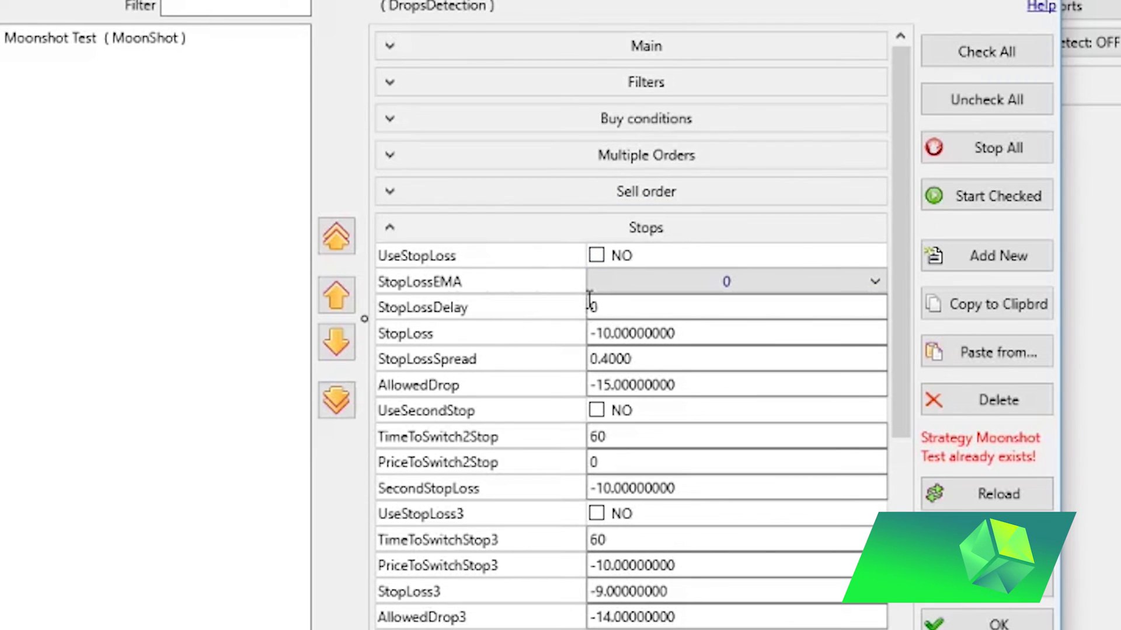
click(597, 257)
drag(681, 331, 590, 310)
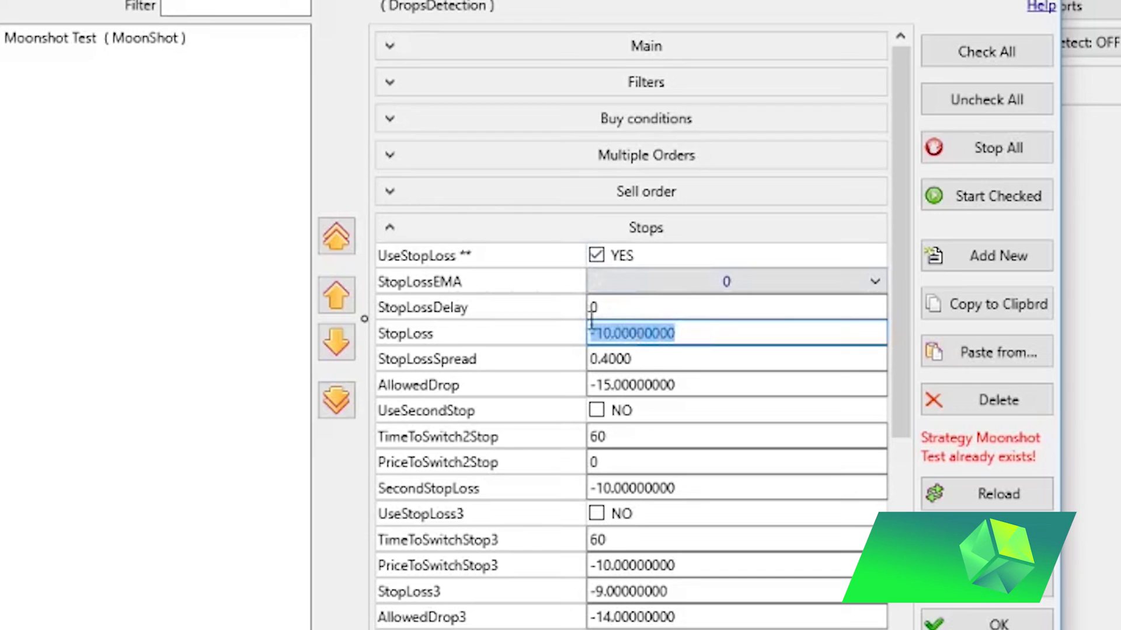
text(-12)
key(BackSpace)
key(BackSpace)
text(2)
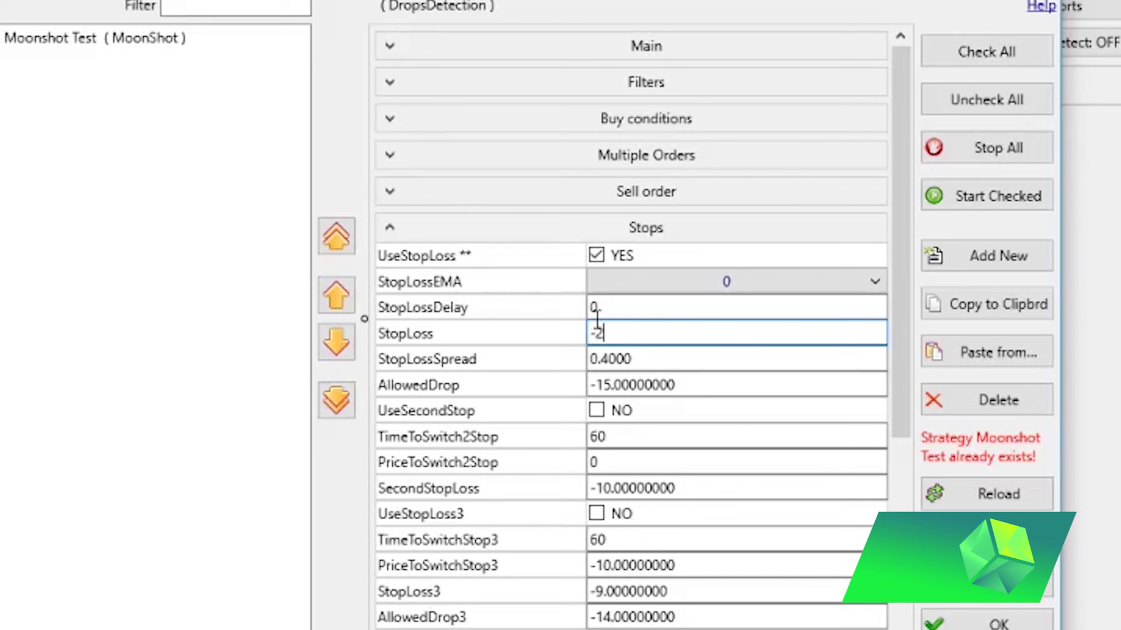
- Compare with the SellPrice in the sell order settings and set StopLoss to -1.5 in the stops settings
click(634, 200)
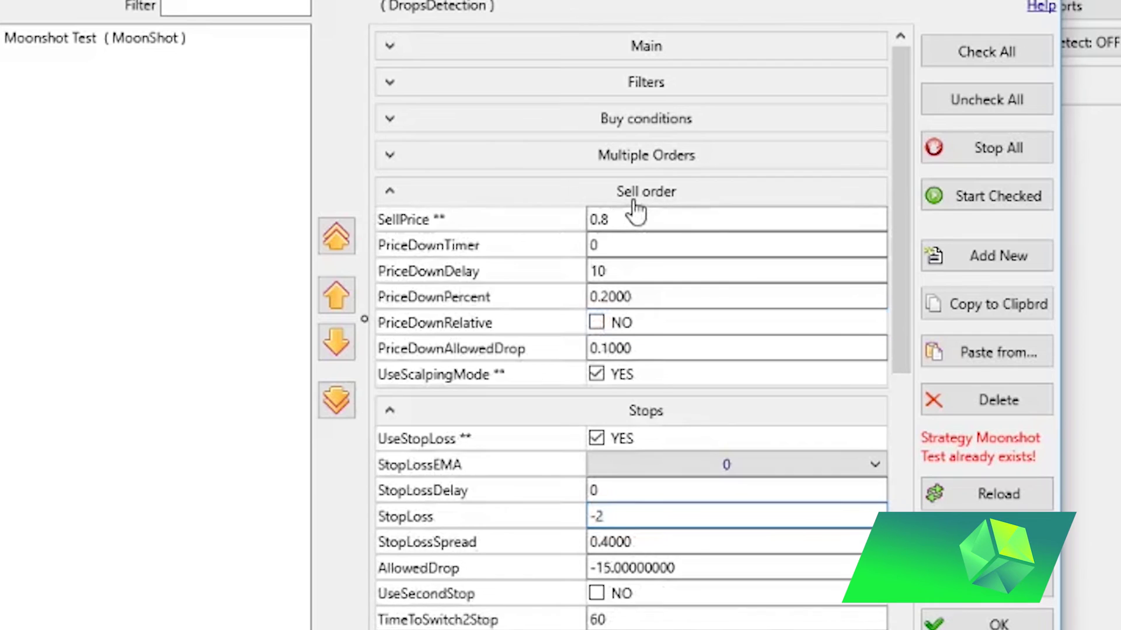
double_click(624, 219)
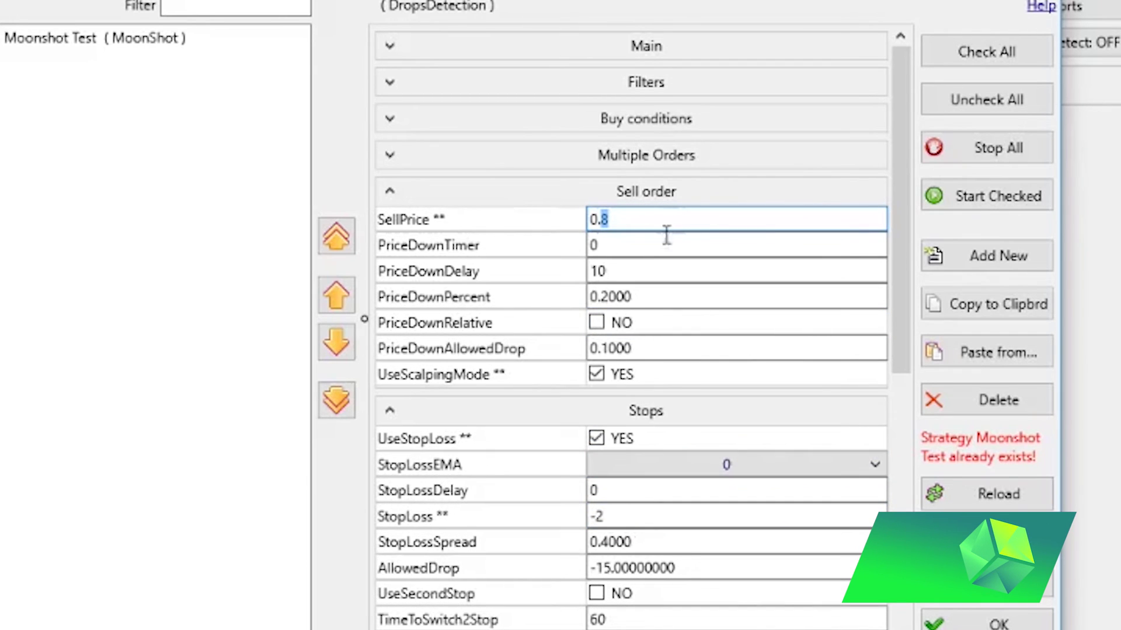
click(662, 196)
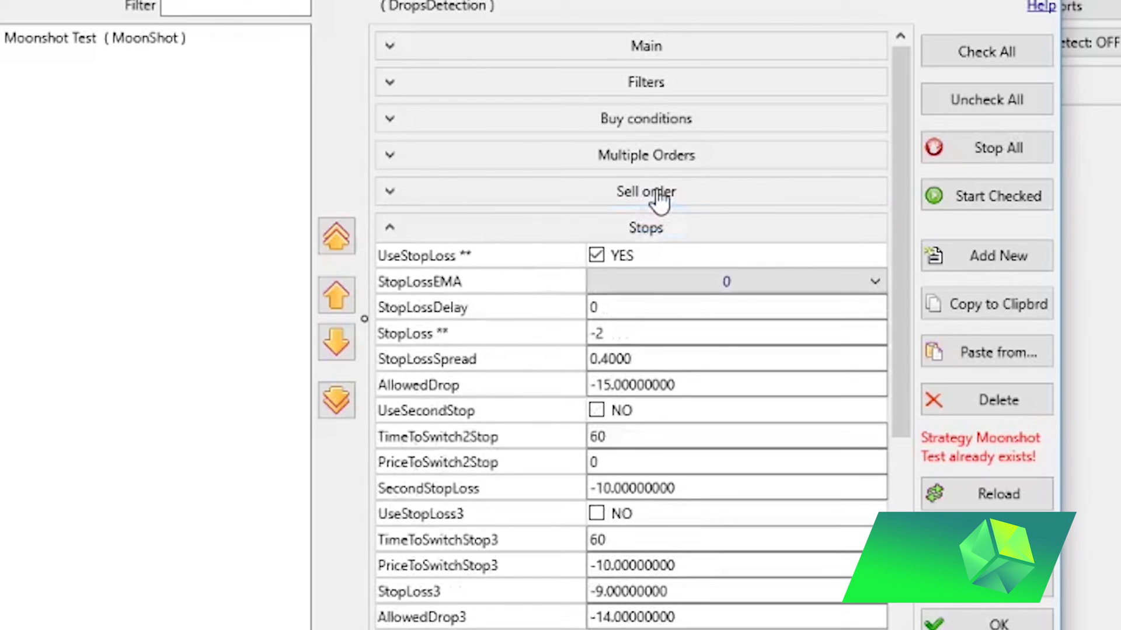
click(626, 338)
double_click(598, 334)
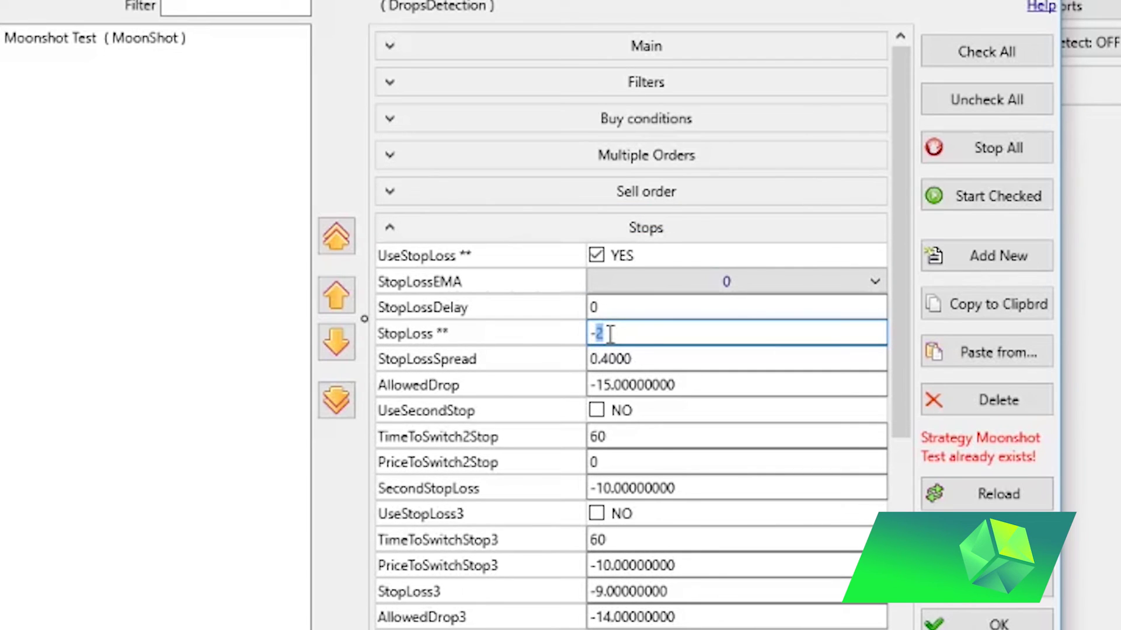
text(1.5)
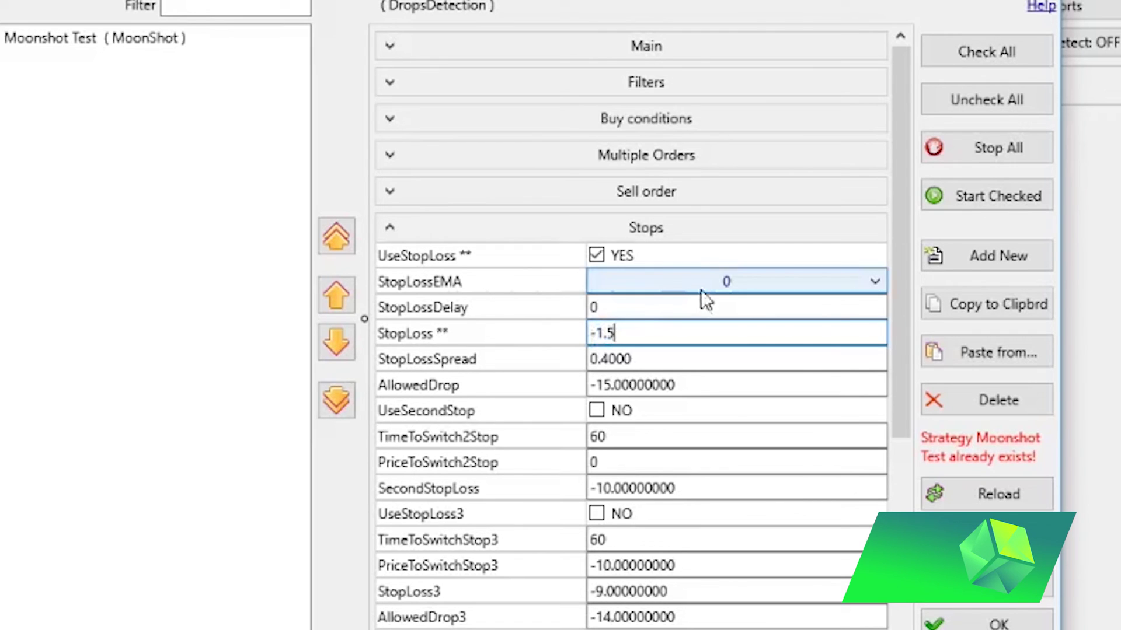
- Review the sell order settings once more and collapse both the sell order and stops settings
click(635, 201)
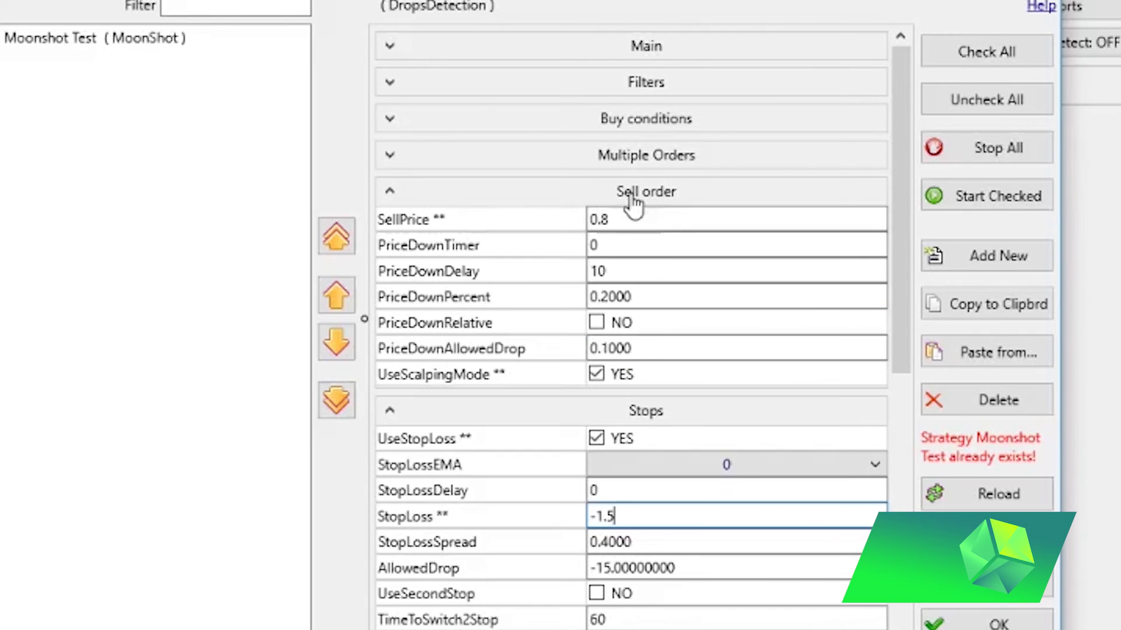
click(622, 201)
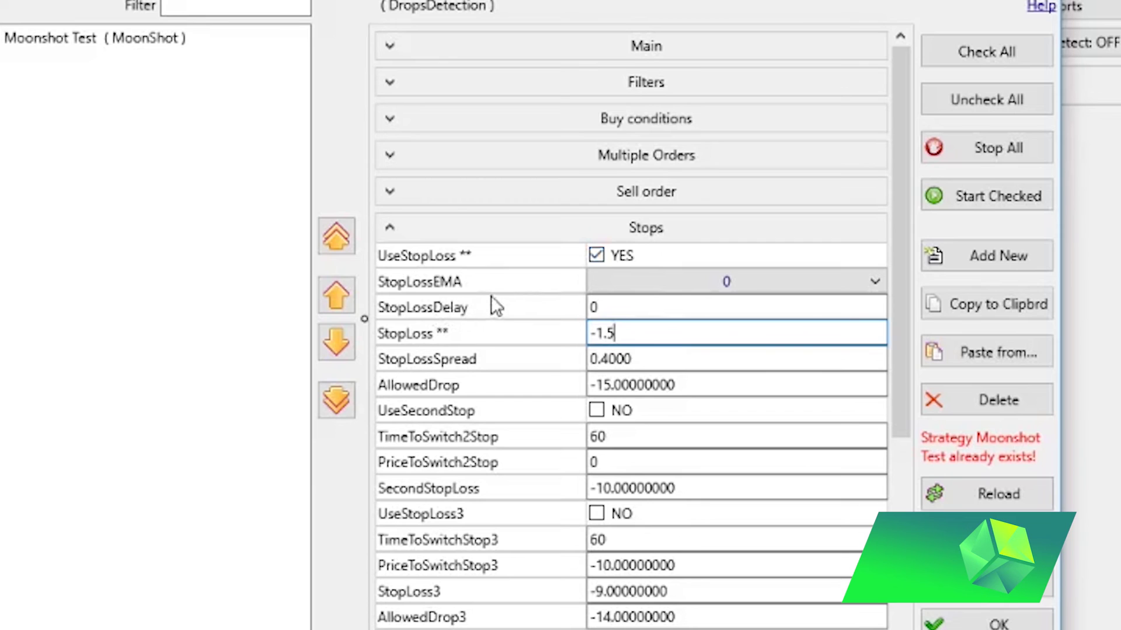
click(584, 230)
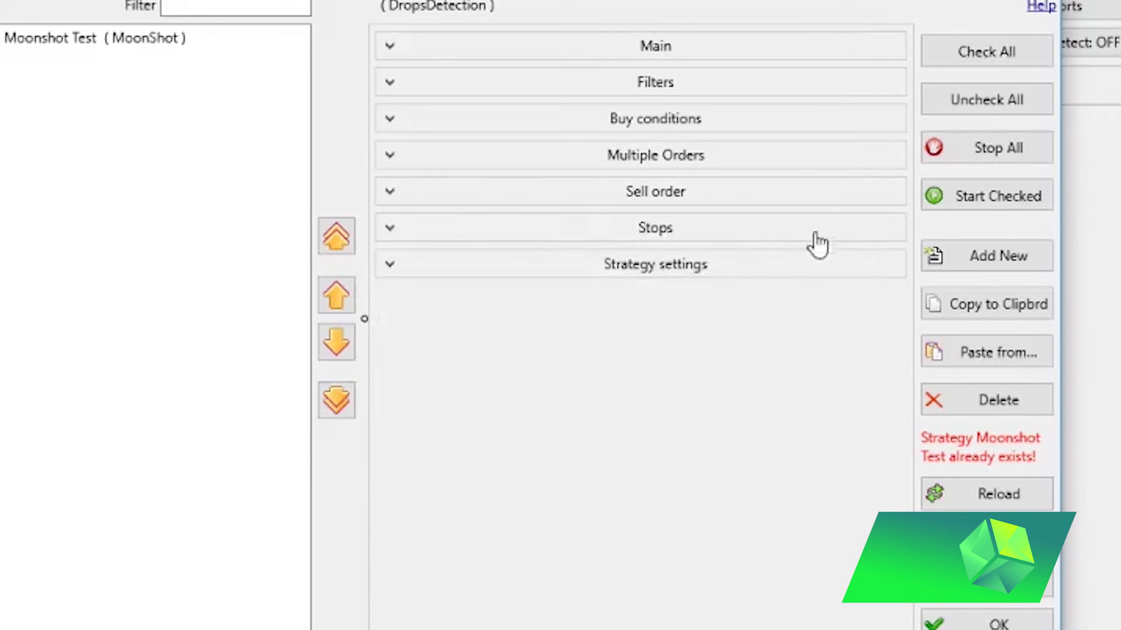
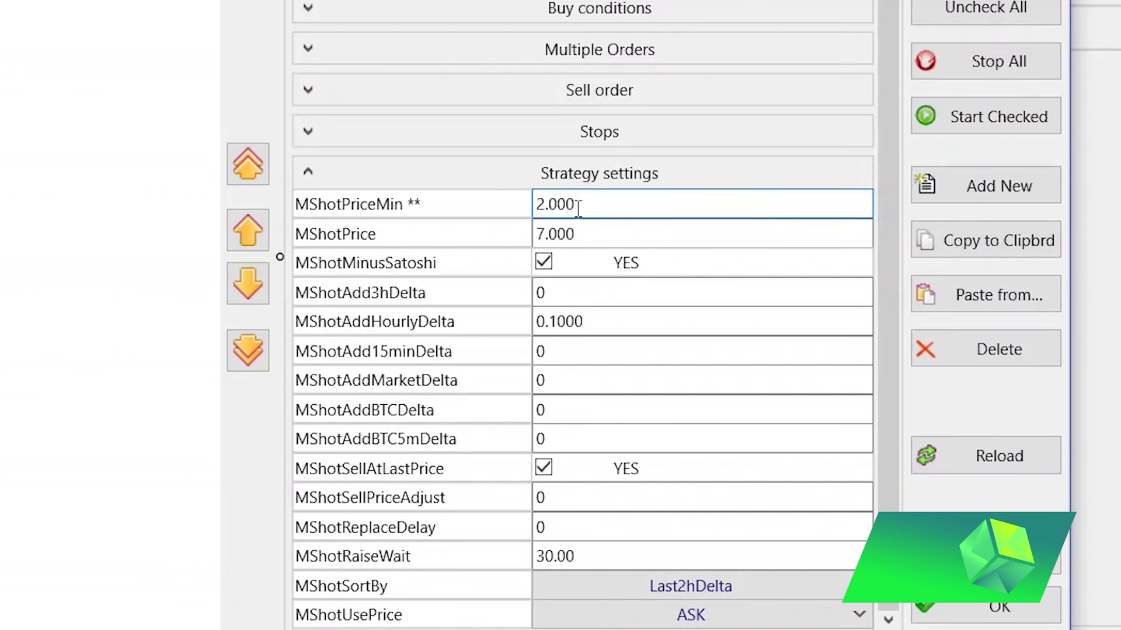
- Set MShotPriceMin to 1.5 and MShotPrice to 5 in the strategy settings
drag(581, 213, 432, 227)
text(1.5)
click(592, 234)
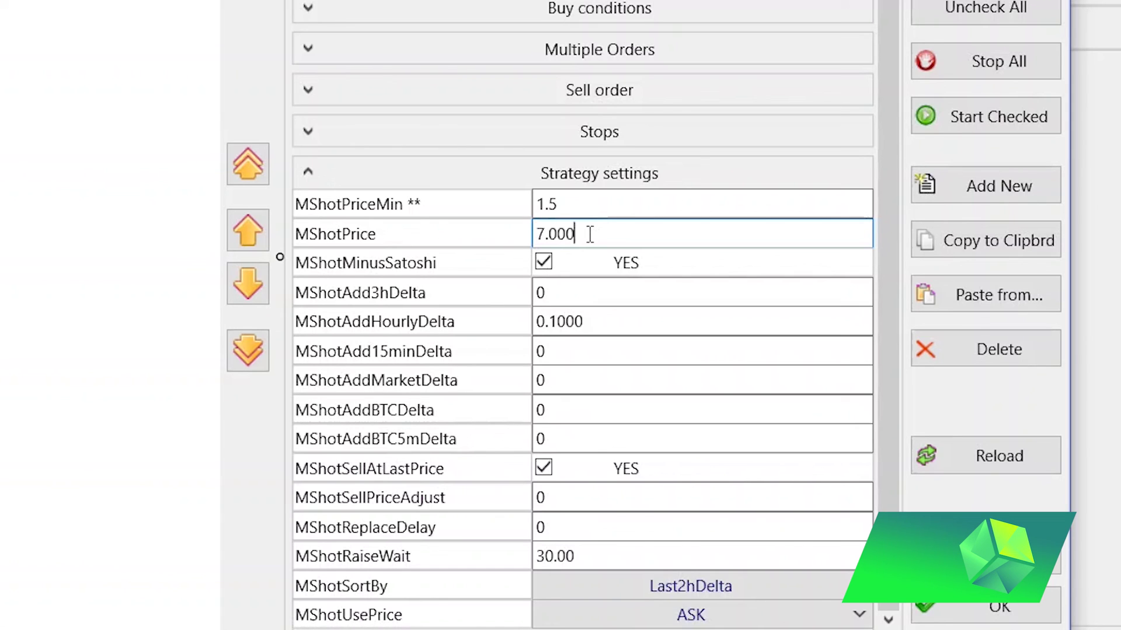
key(BackSpace)
key(BackSpace)
key(BackSpace)
key(BackSpace)
key(BackSpace)
text(5)
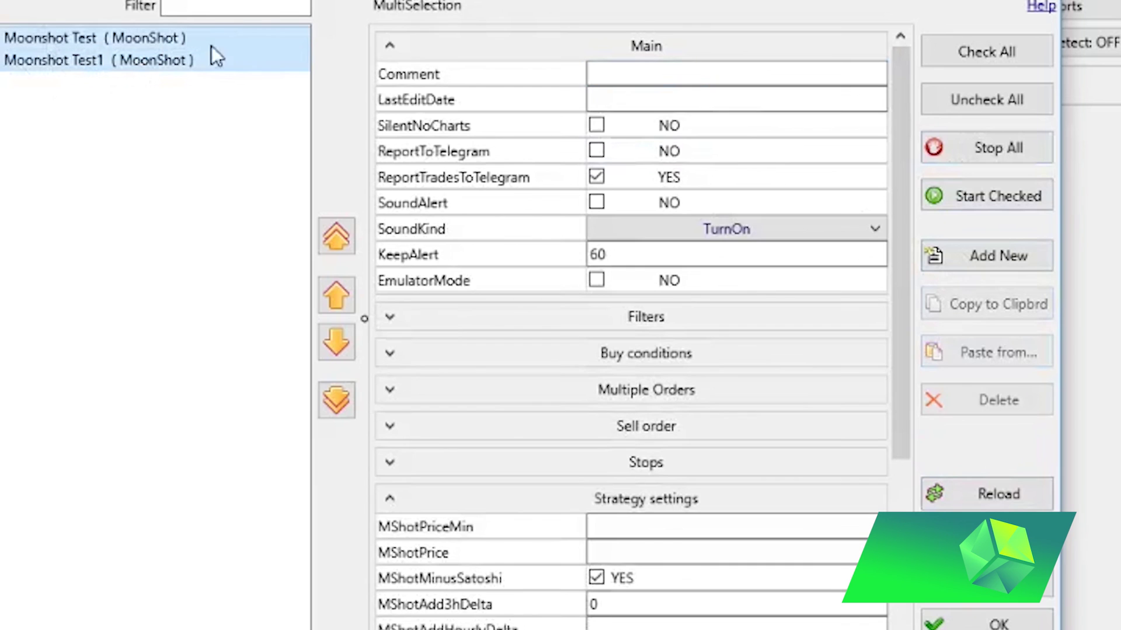
- Select only the Moonshot Test1 strategy, start it as the checked strategy and close the Strategies window
click(154, 62)
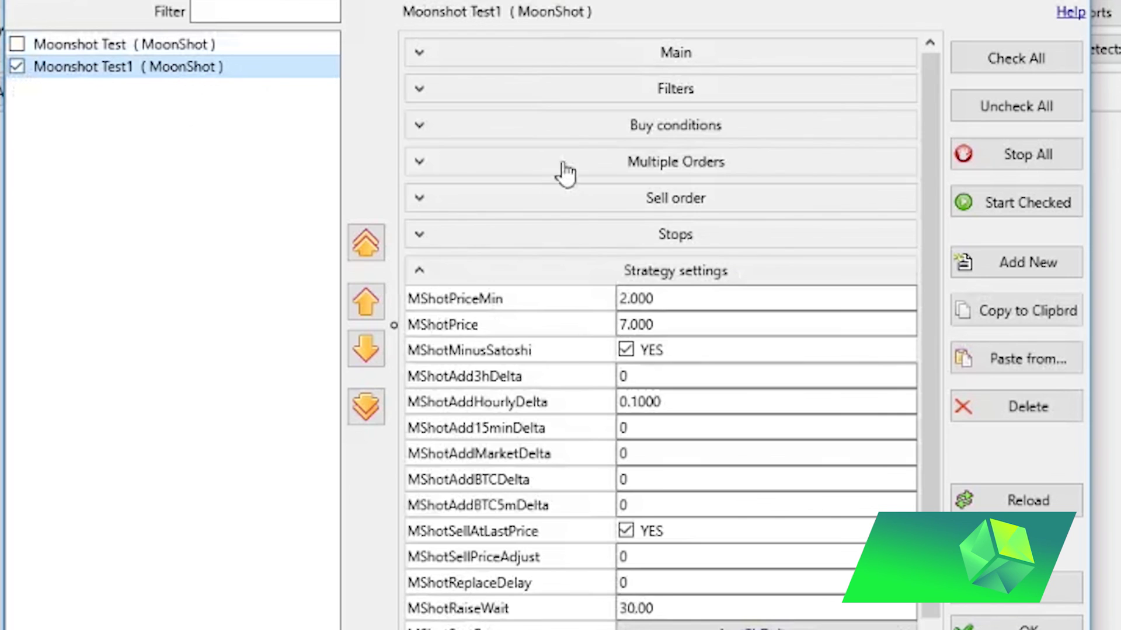
click(556, 273)
click(1020, 210)
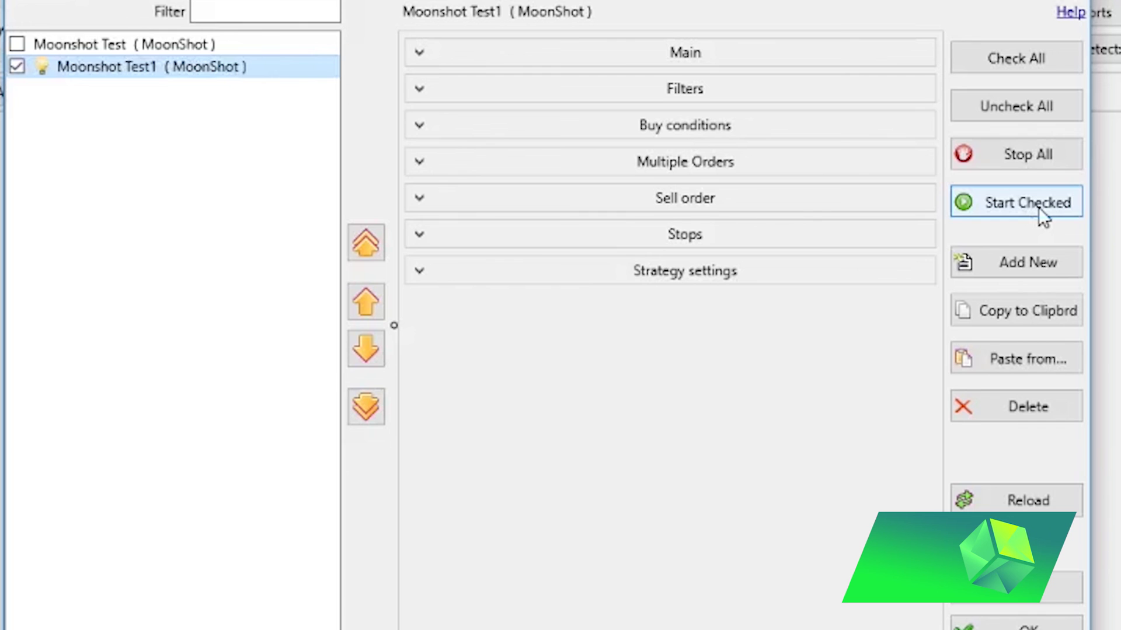
click(1026, 16)
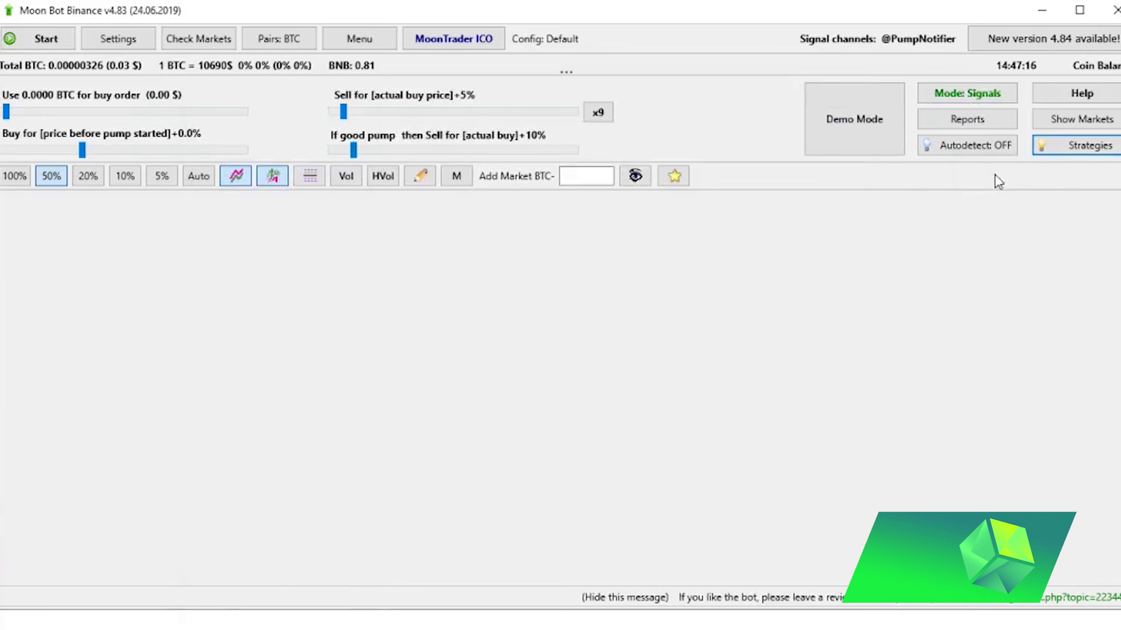
- Reopen the strategies list, look over the filter settings of Moonshot Test1 and close the window
click(1077, 147)
click(696, 176)
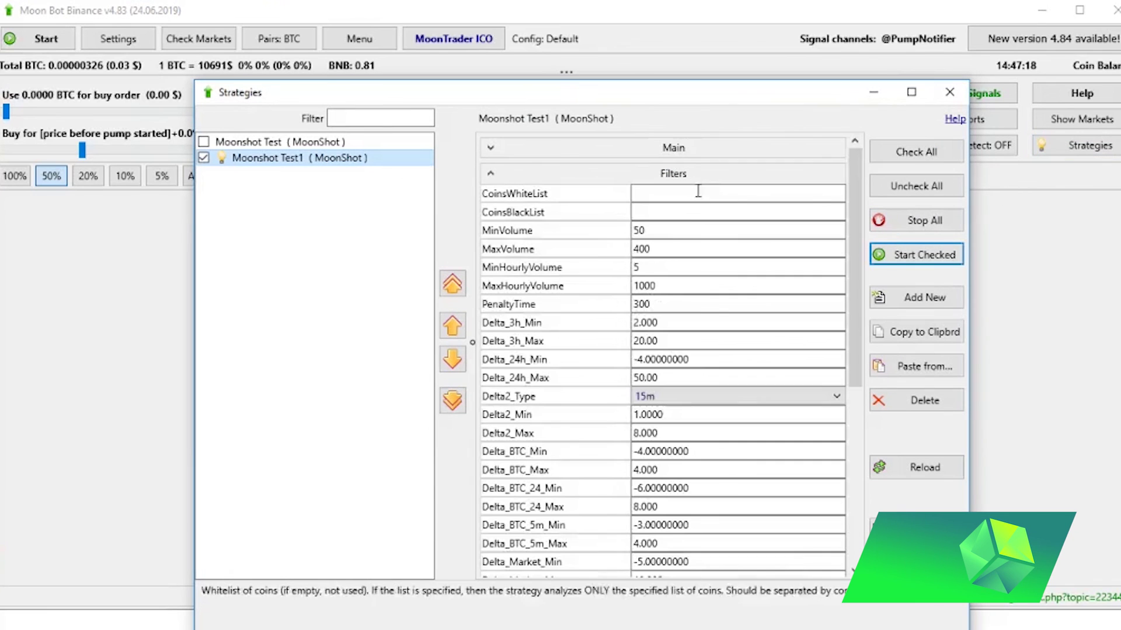
click(623, 175)
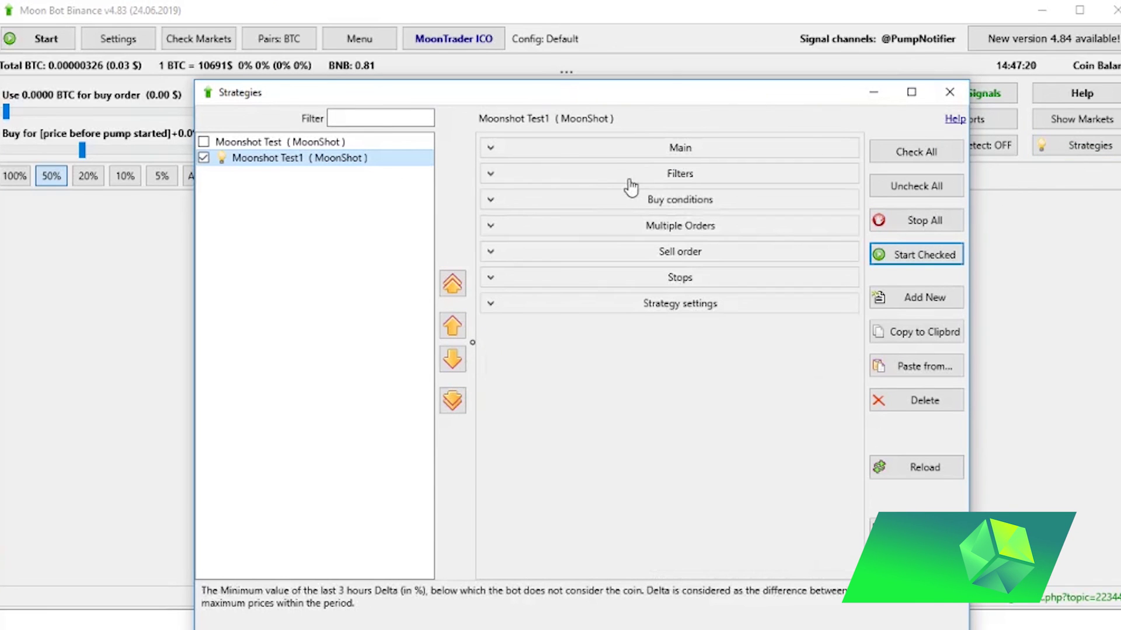
click(949, 95)
- Turn on Autodetect and start the bot
click(940, 150)
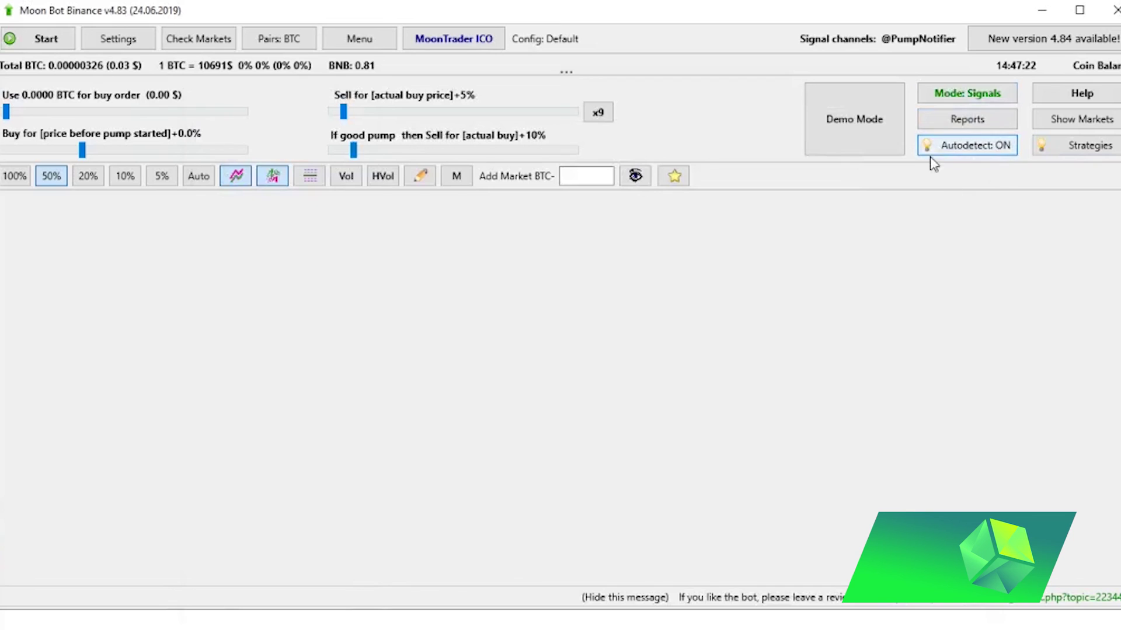
click(46, 41)
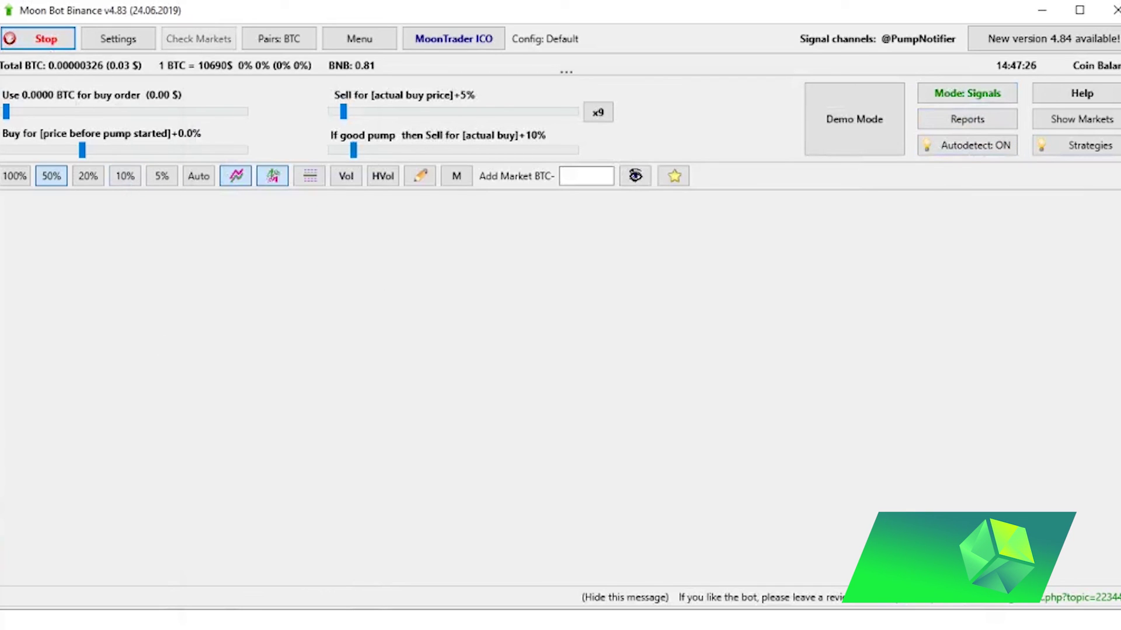